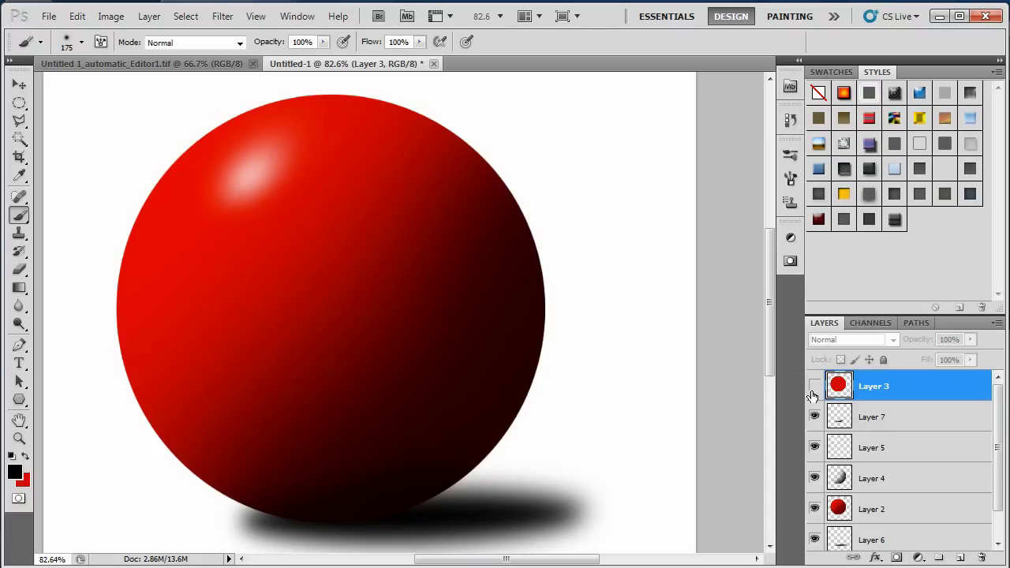
- Toggle the reference red circle layer, then create a new 1000×1000 document with an editable Layer 0
left_click(813, 386)
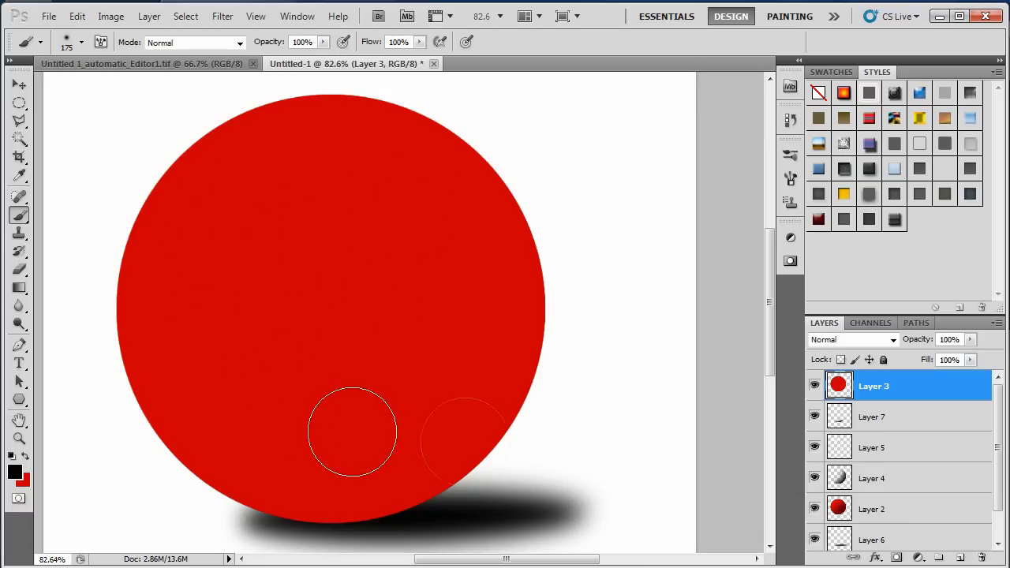
left_click(814, 386)
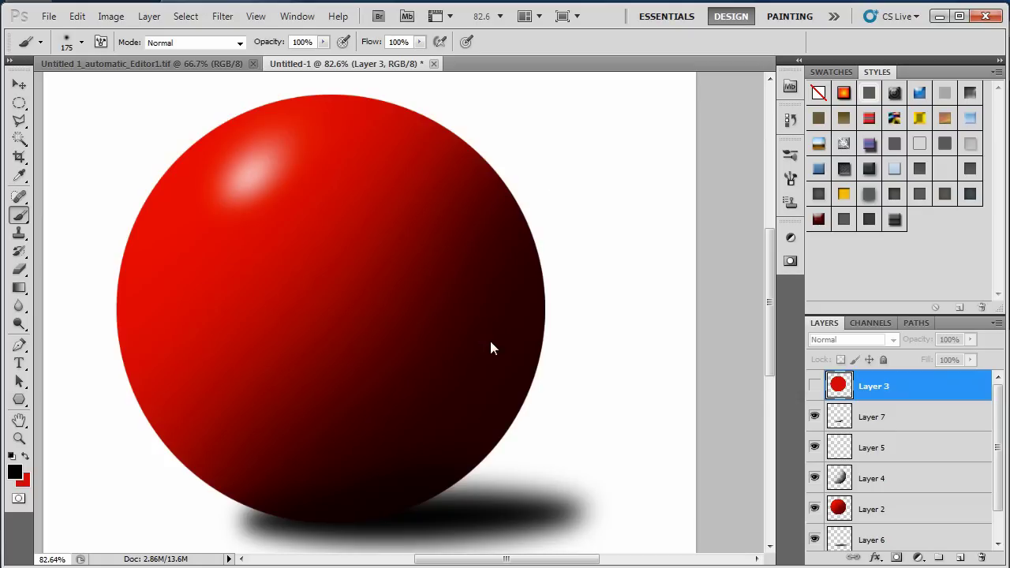
key("ctrl+n")
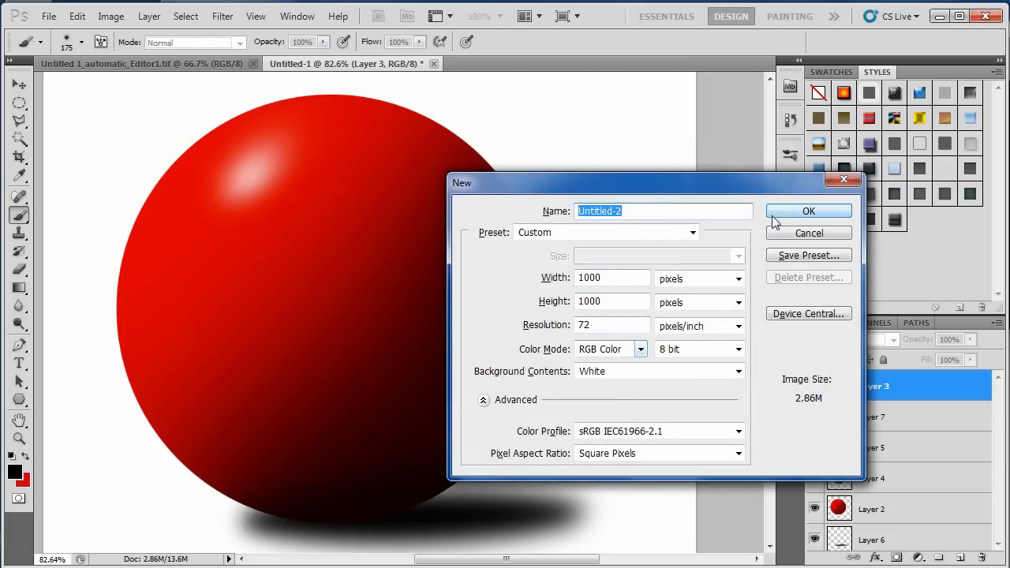
left_click(808, 212)
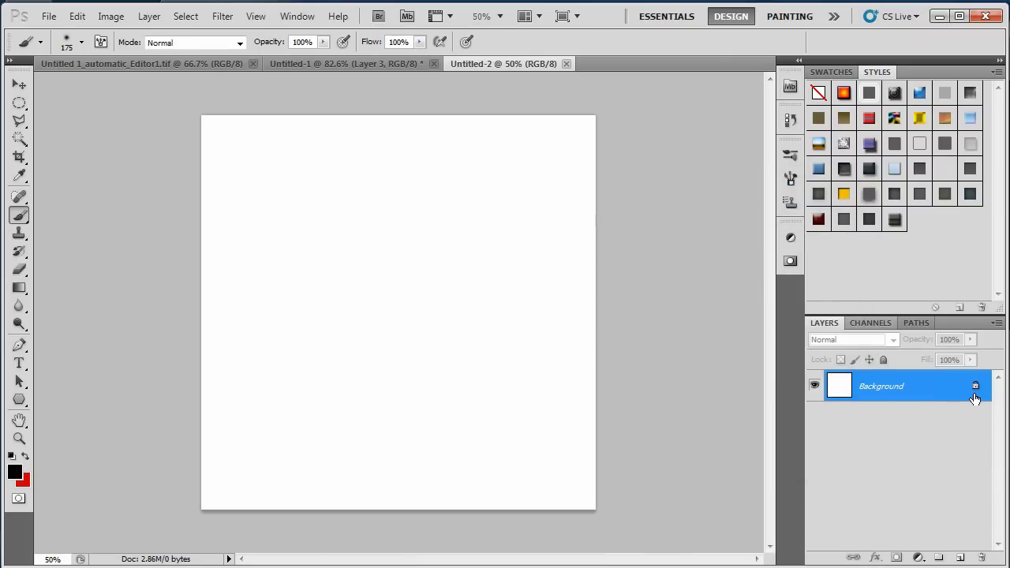
double_click(975, 397)
key("Return")
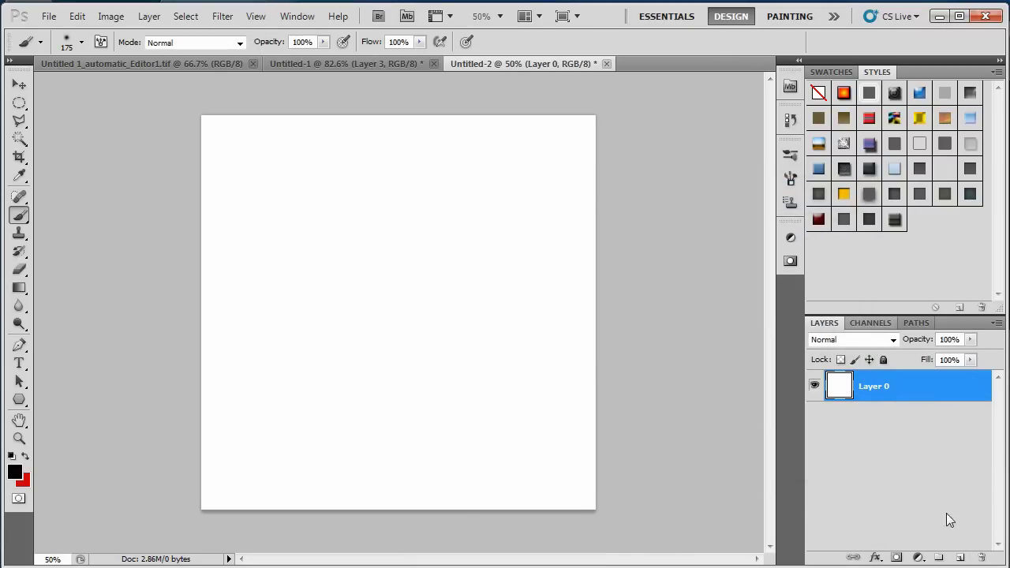
- Add an empty Layer 1 above Layer 0 and switch to the Elliptical Marquee Tool
left_click(961, 559)
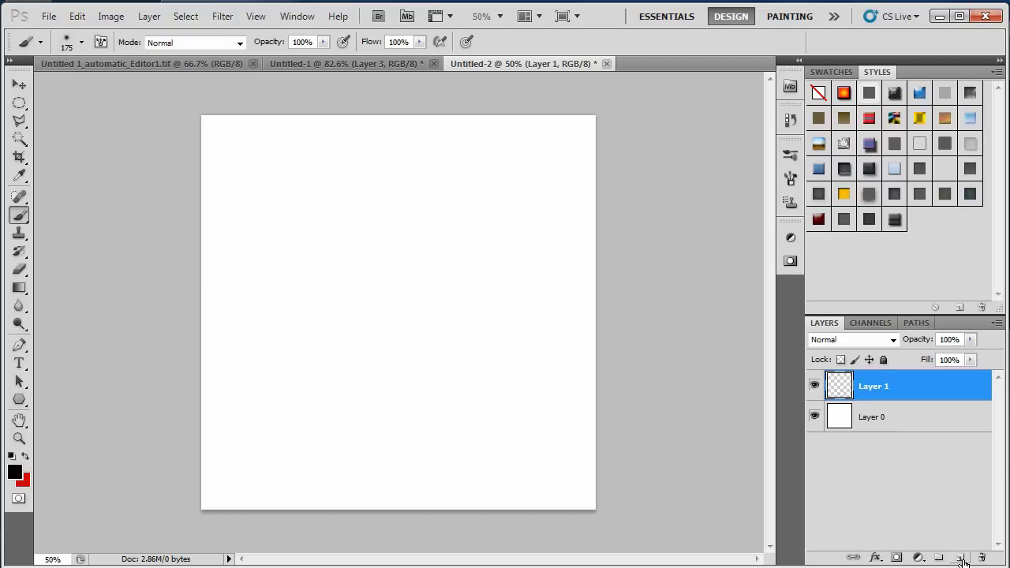
left_click(19, 120)
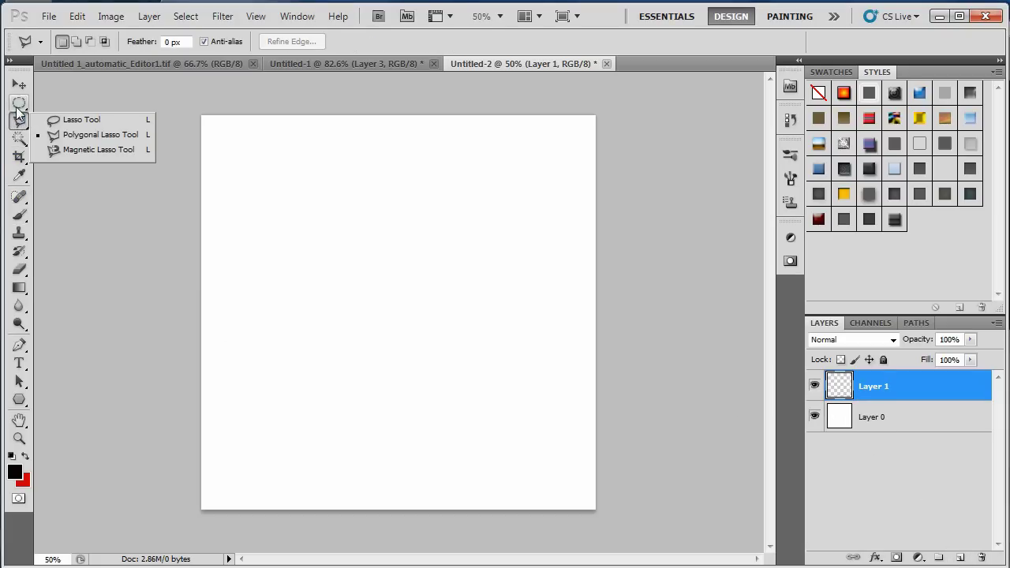
left_click(16, 108)
left_click(87, 117)
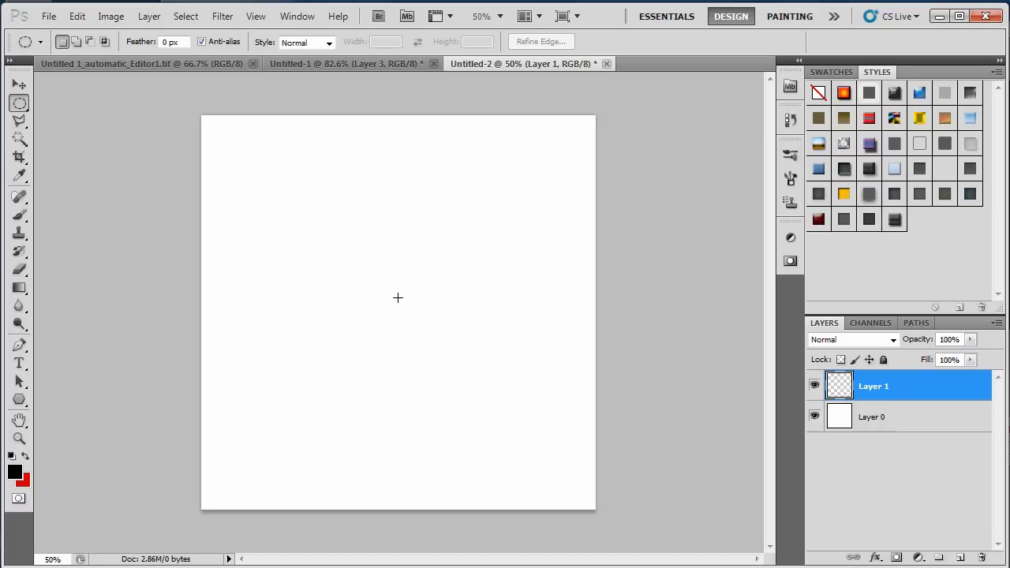
- Draw a large circular marquee from the page centre and choose a strong blue colour
left_click_drag(398, 297, 418, 315)
left_click_drag(460, 356, 532, 440)
left_click(27, 456)
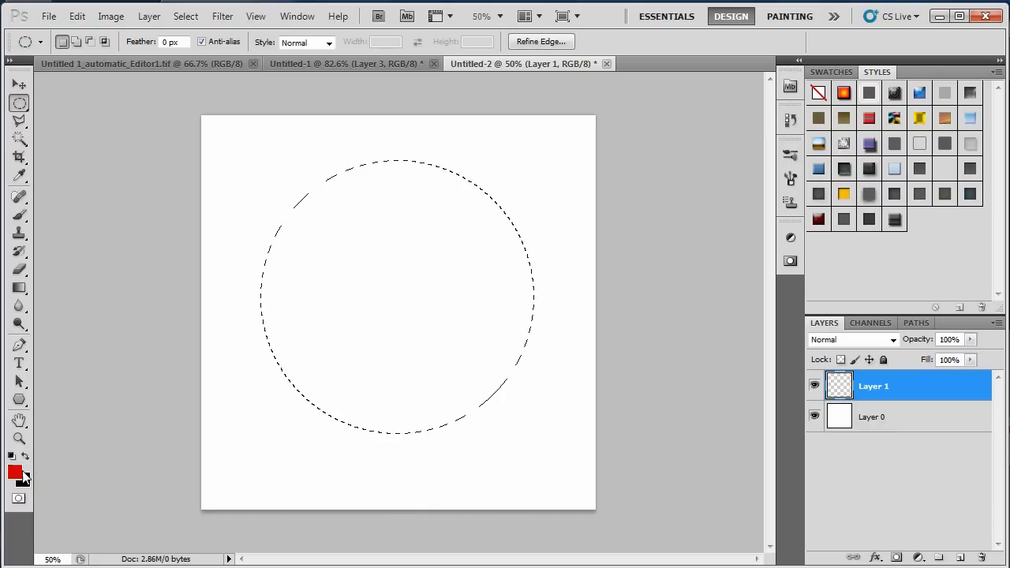
left_click(15, 472)
left_click_drag(700, 413, 711, 391)
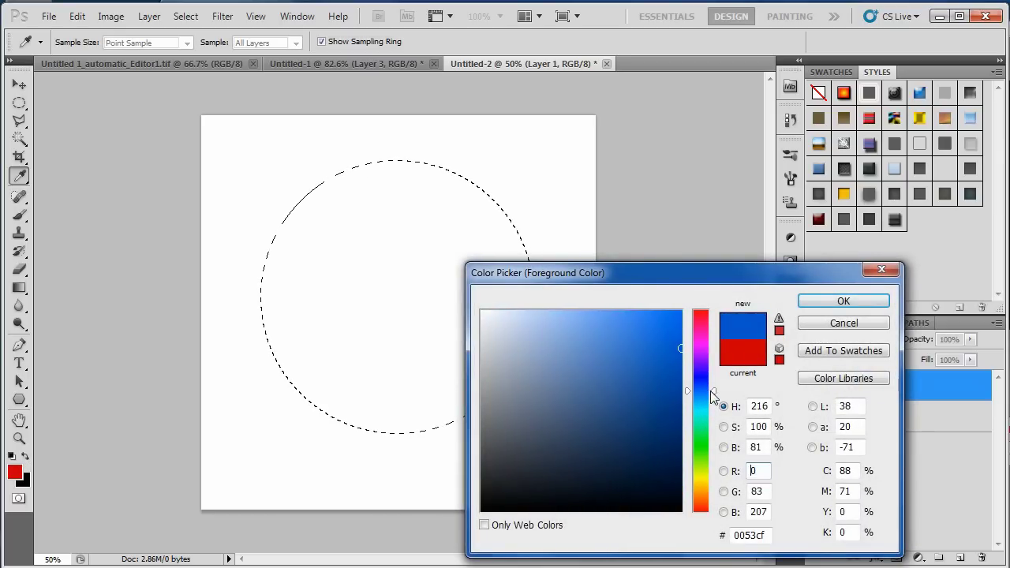
left_click(841, 298)
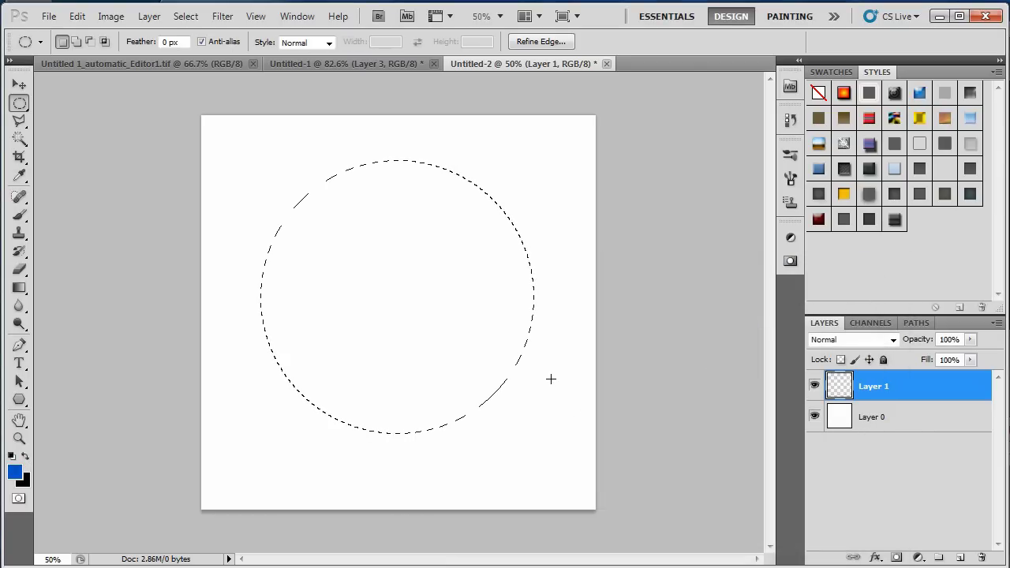
- Fill the circular selection with blue on Layer 1 and clear the selection
key("x")
key("ctrl+BackSpace")
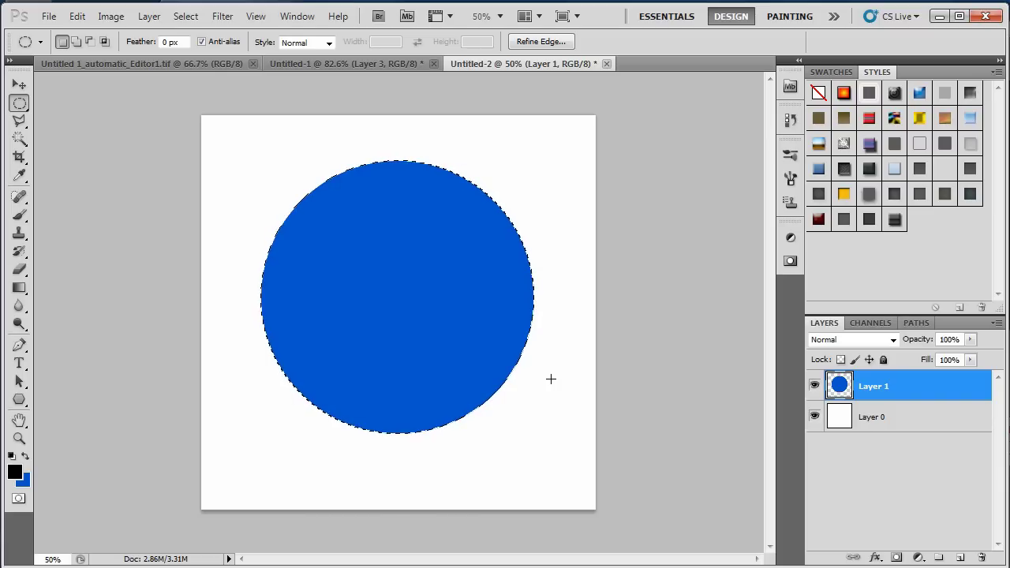
key("x")
key("x")
key("x")
key("x")
key("x")
key("x")
key("ctrl+d")
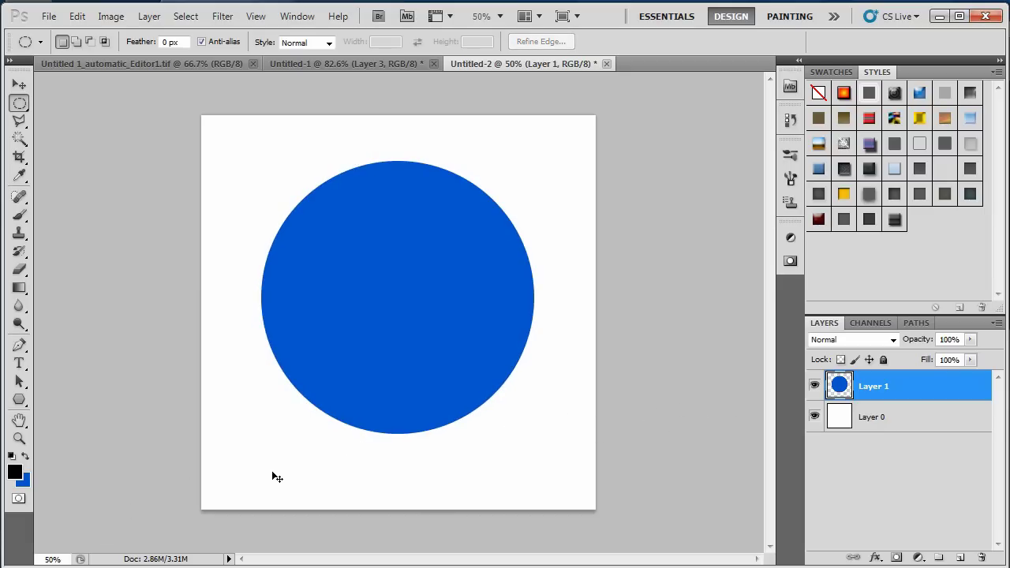
key("ctrl+1")
- Duplicate the blue circle as Layer 1 copy and hide the original Layer 1
scroll(300, 466, "up", 5)
scroll(656, 409, "down", 3)
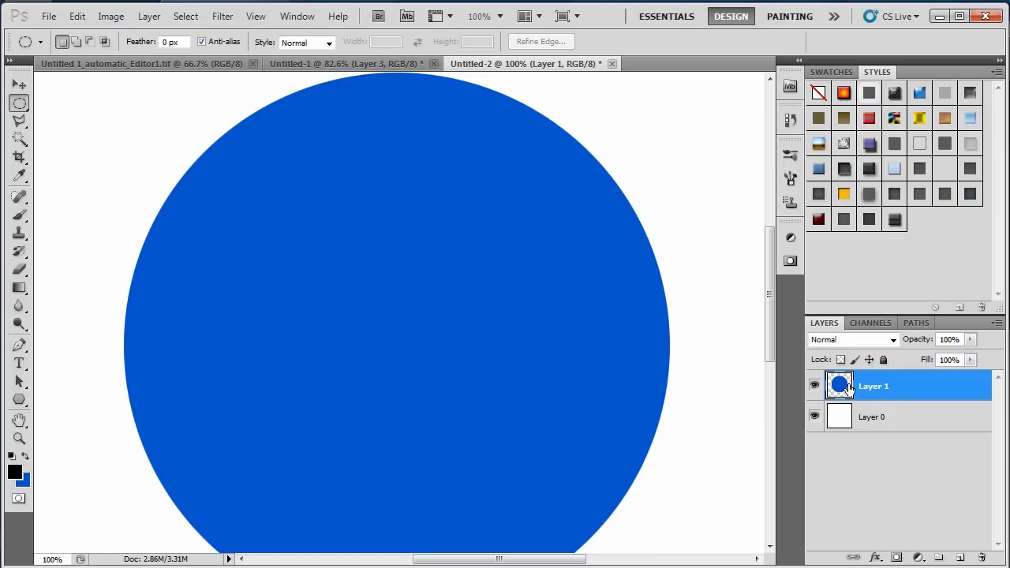
key("ctrl+j")
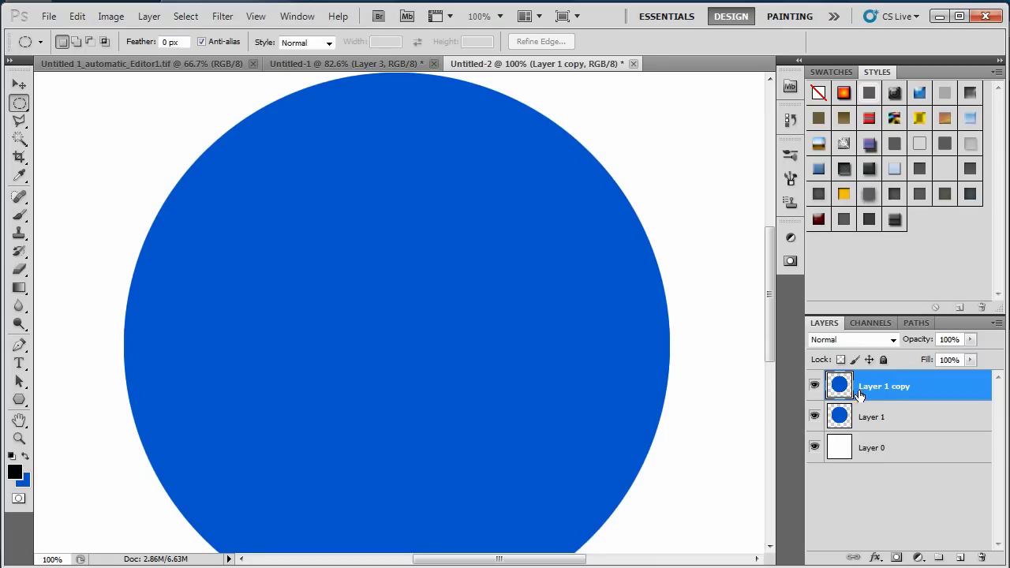
left_click(814, 417)
scroll(713, 356, "down", 1)
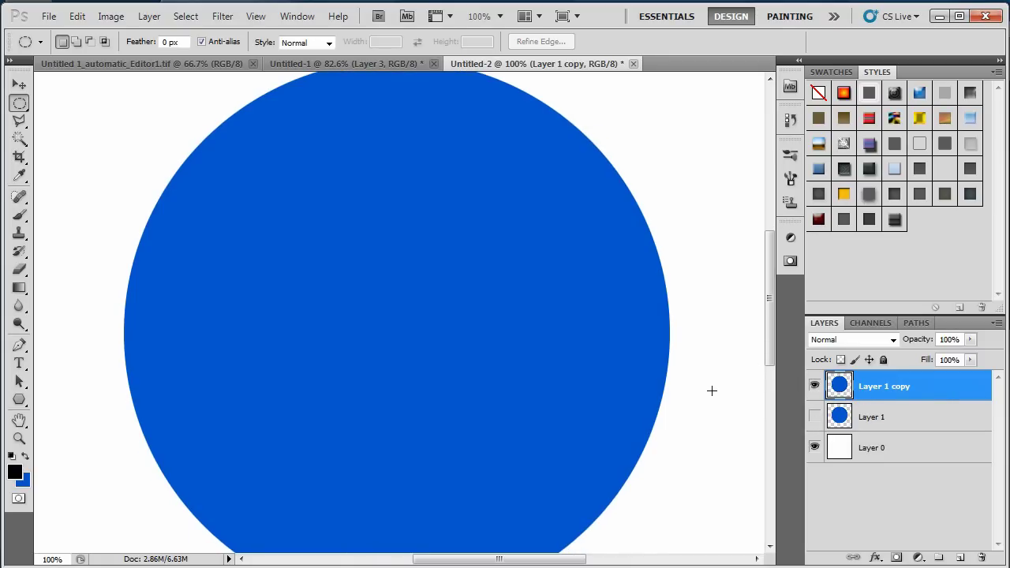
scroll(712, 391, "up", 3)
scroll(712, 391, "down", 4)
left_click(19, 325)
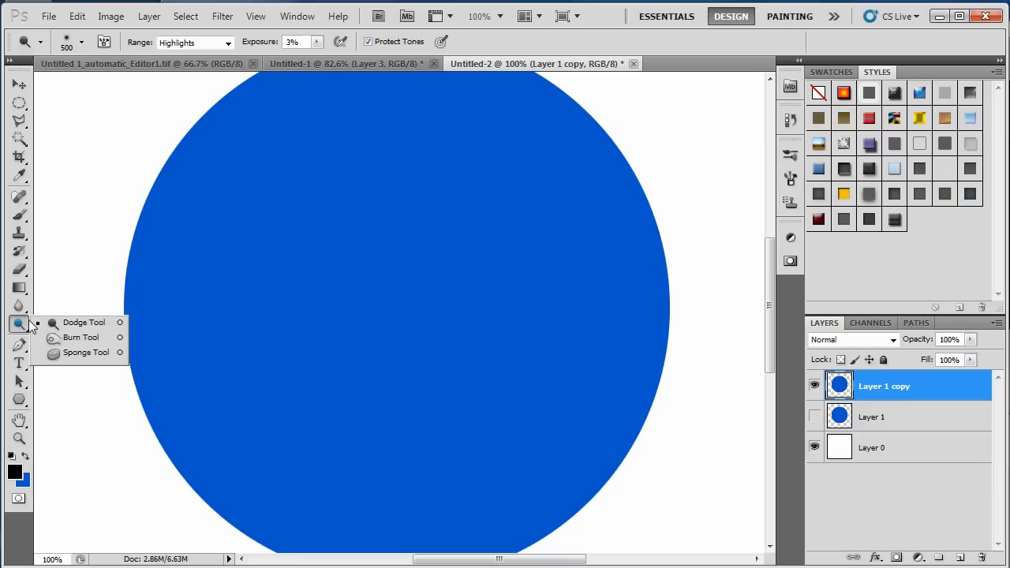
left_click(25, 310)
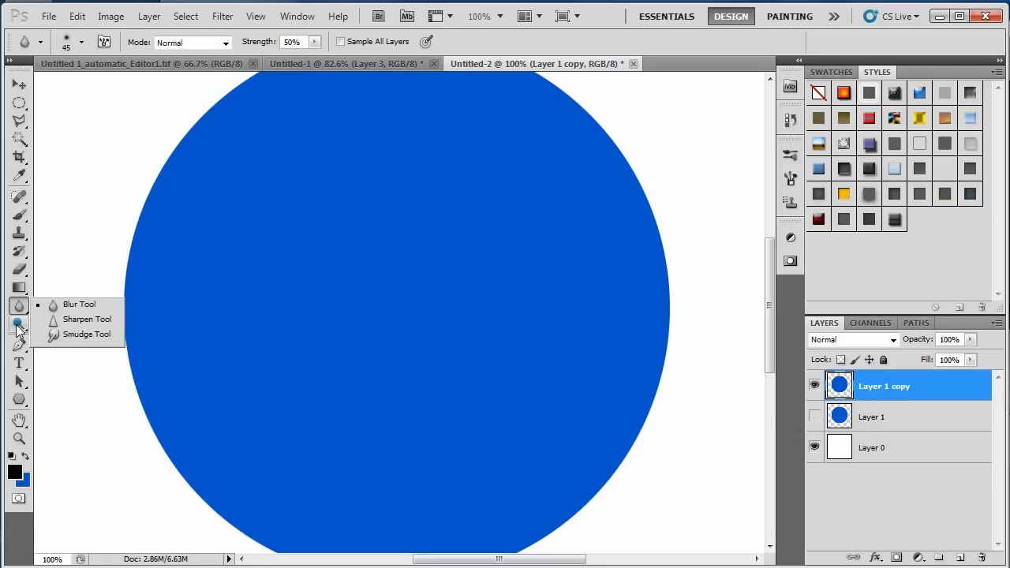
left_click(18, 326)
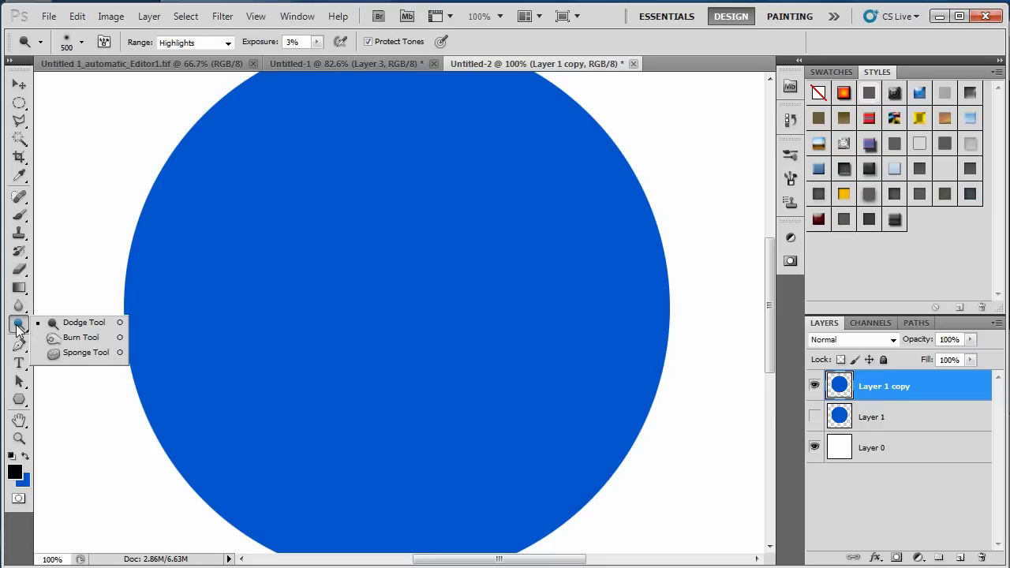
- Burn the disc's lower right with an 800 px soft brush, Midtones at 55%
left_click(80, 339)
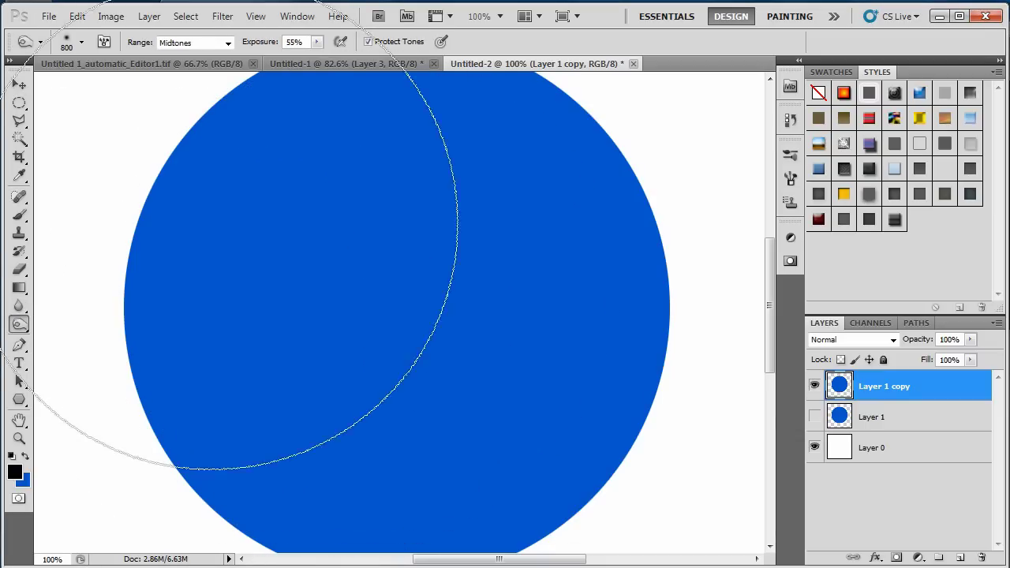
left_click(65, 44)
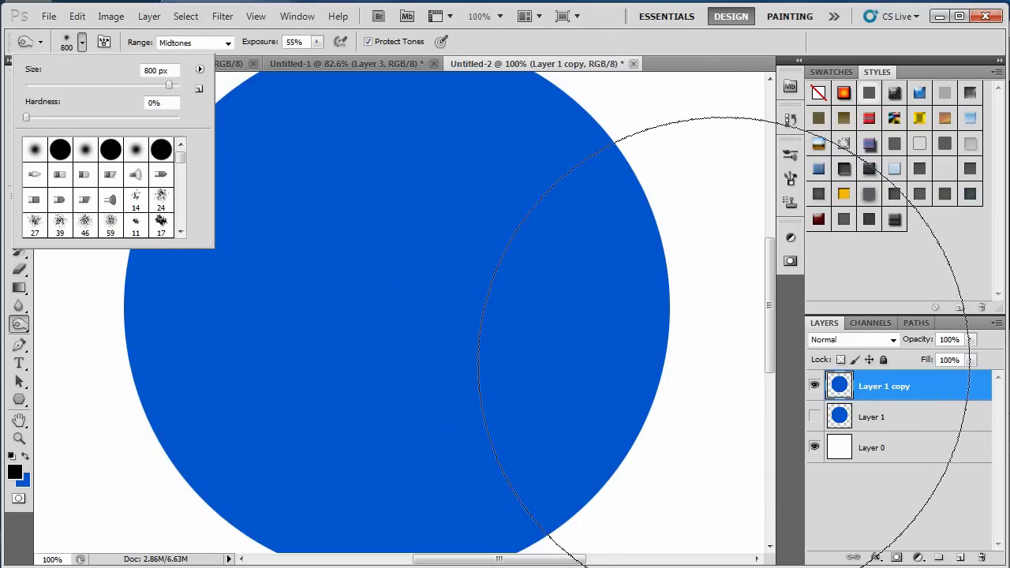
left_click(703, 352)
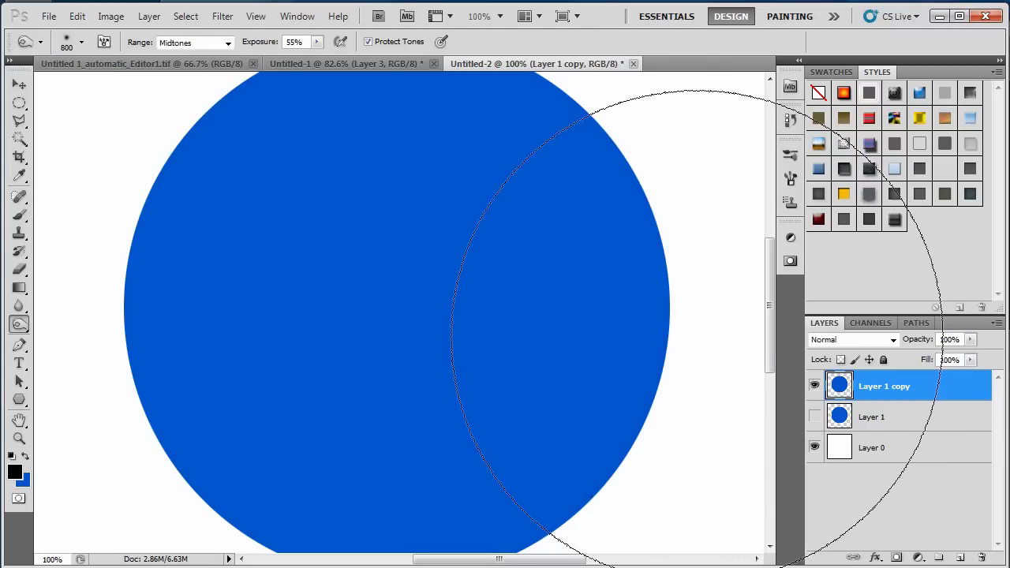
scroll(693, 318, "down", 3)
scroll(691, 322, "up", 1)
scroll(690, 321, "down", 2)
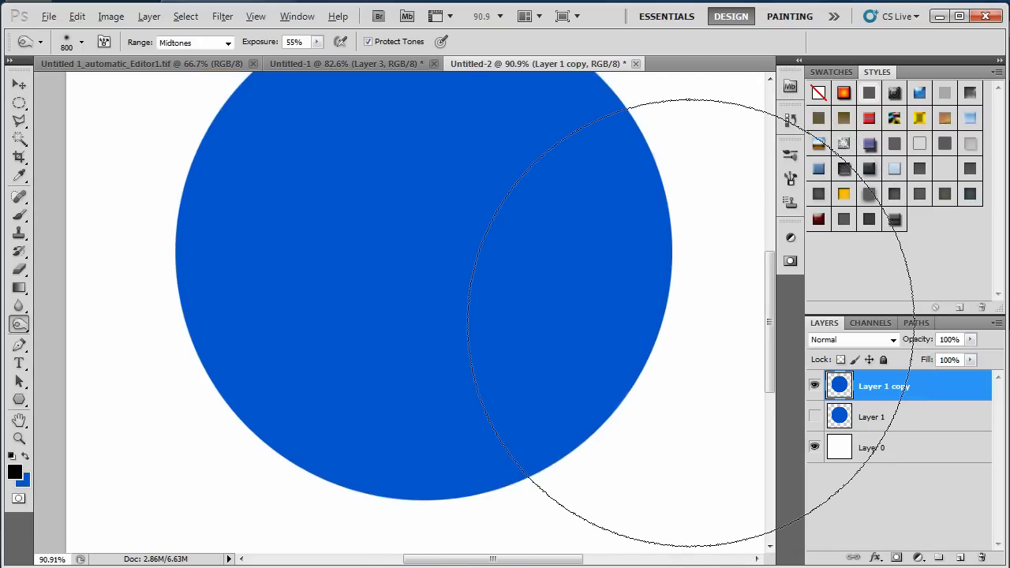
scroll(690, 347, "up", 1)
scroll(672, 367, "down", 1)
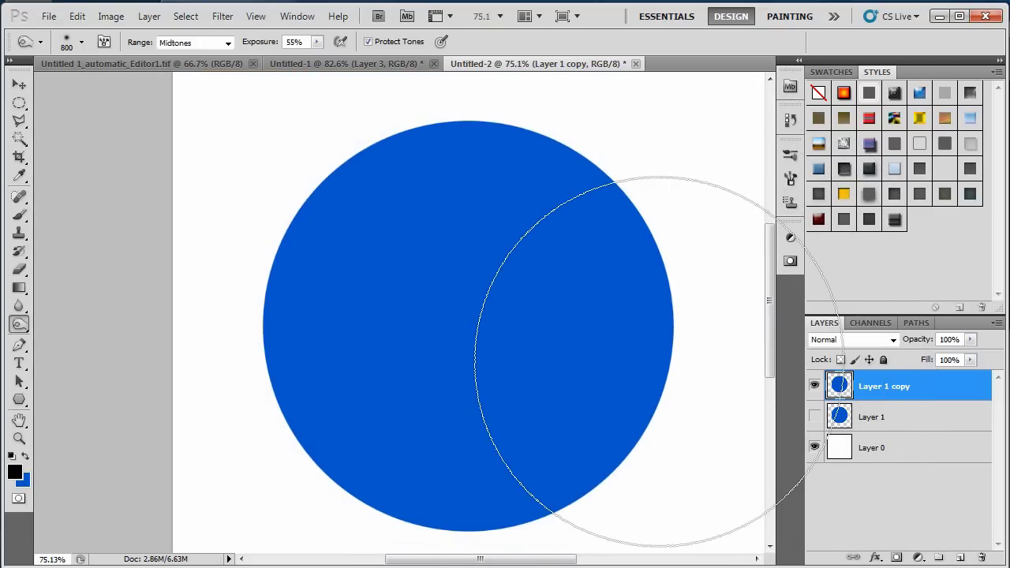
scroll(643, 363, "down", 1)
scroll(586, 350, "right", 3)
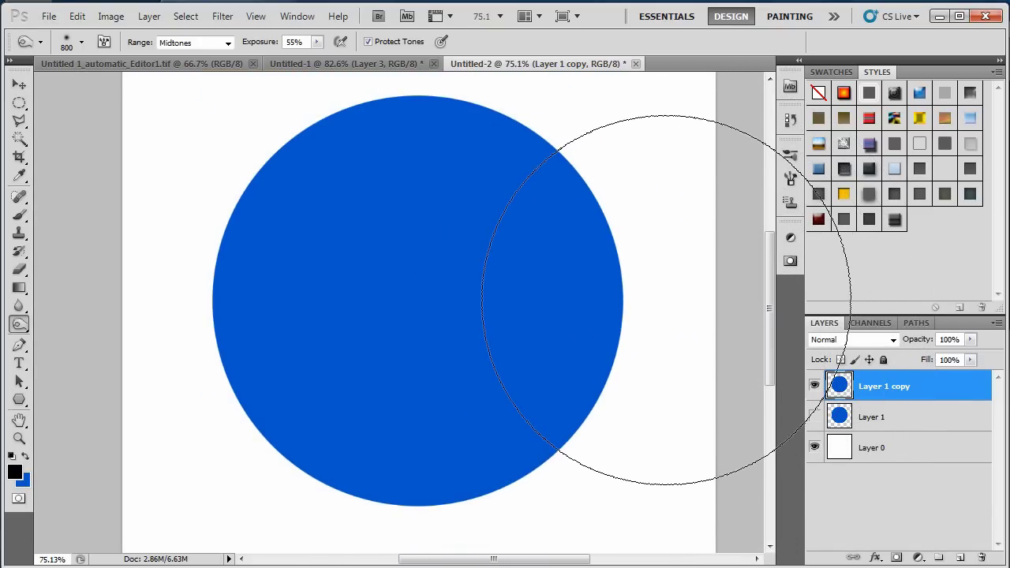
mouse_move(665, 300)
left_mouse_down()
mouse_move(650, 333)
mouse_move(444, 471)
mouse_move(670, 301)
mouse_move(695, 263)
mouse_move(471, 507)
mouse_move(628, 296)
mouse_move(628, 256)
mouse_move(466, 474)
mouse_move(634, 272)
mouse_move(630, 238)
mouse_move(637, 277)
mouse_move(508, 451)
mouse_move(624, 250)
mouse_move(621, 229)
mouse_move(540, 428)
mouse_move(262, 540)
mouse_move(610, 375)
mouse_move(637, 216)
mouse_move(596, 434)
left_mouse_up()
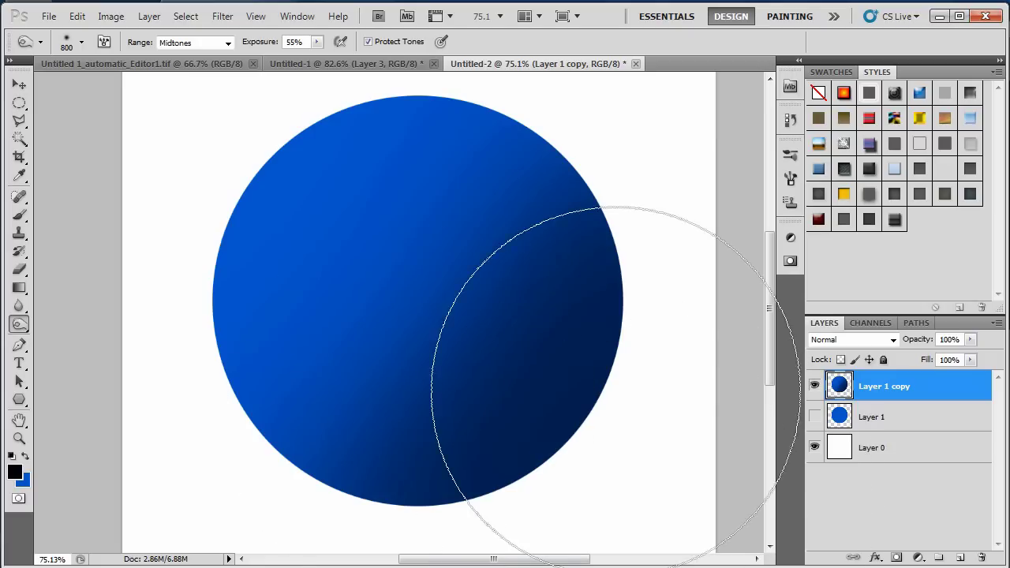
- Toggle Layer 1 and Layer 1 copy visibility to compare the shading with the flat disc
left_click(815, 387)
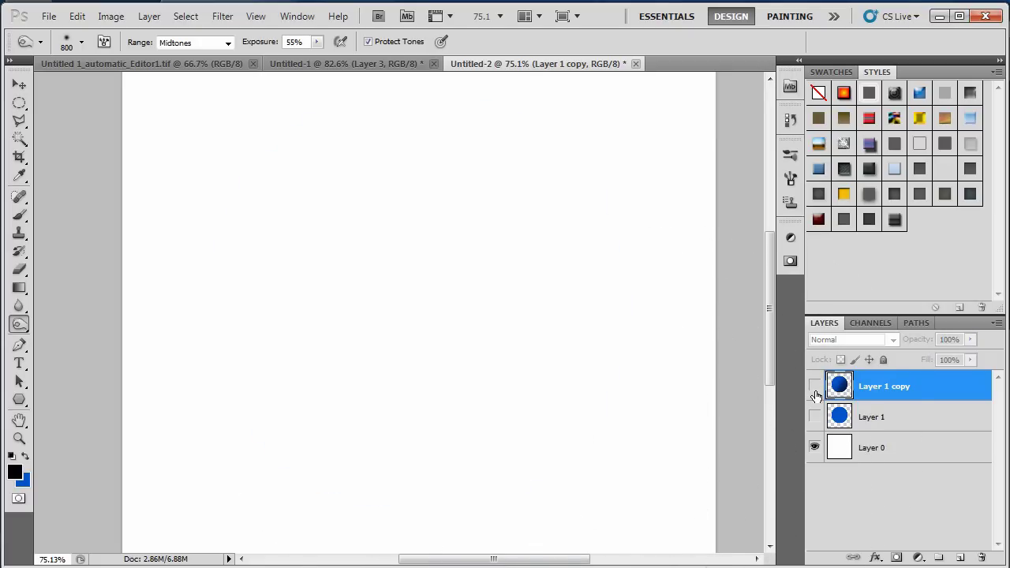
left_click(815, 387)
left_click(815, 387)
left_click(816, 417)
left_click(816, 387)
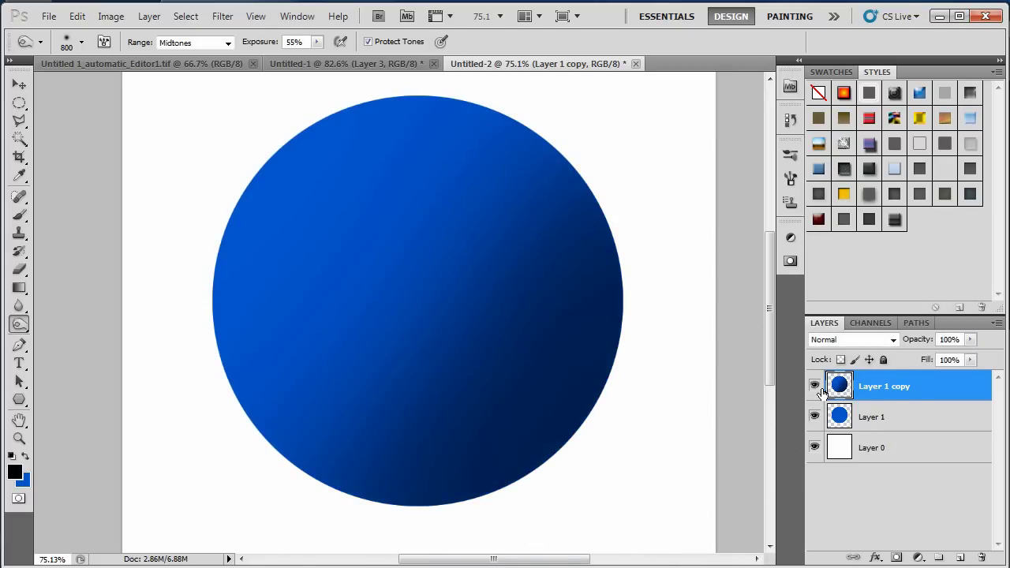
right_click(14, 330)
- Compare the shaded Layer 1 copy against the flat disc, leaving the shaded copy visible
left_click(71, 337)
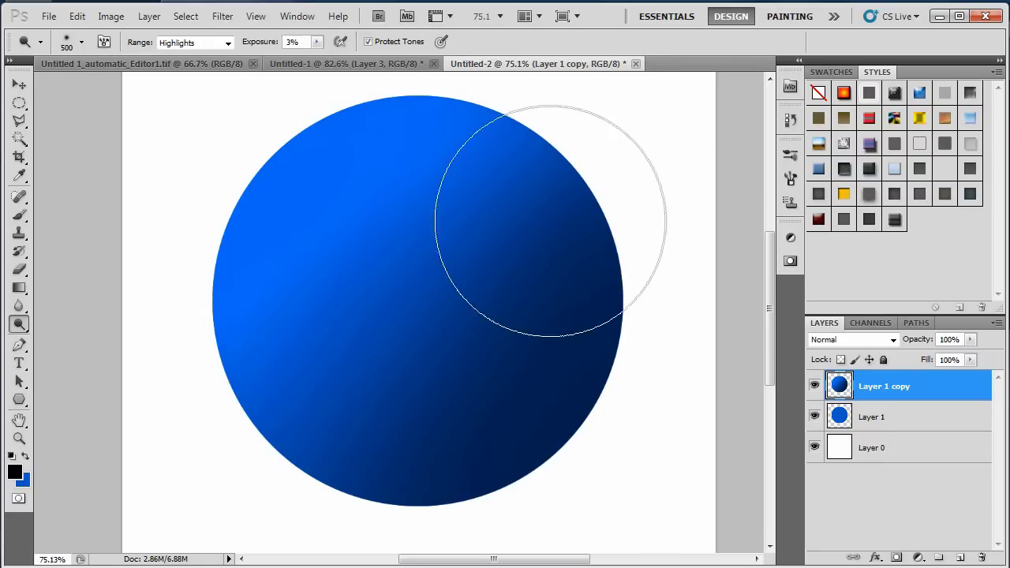
left_click(814, 386)
left_click(814, 386)
left_click(815, 386)
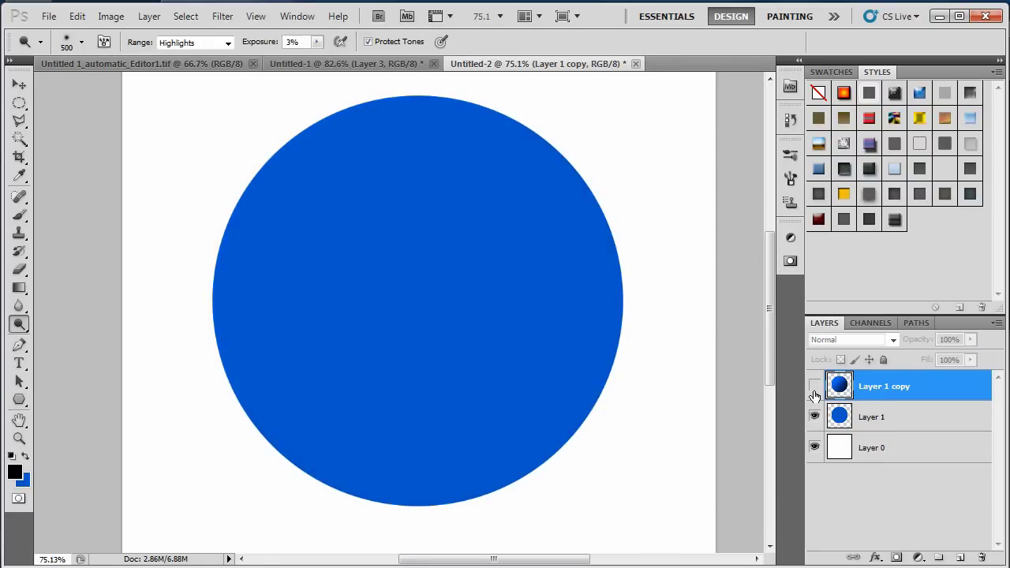
left_click(815, 390)
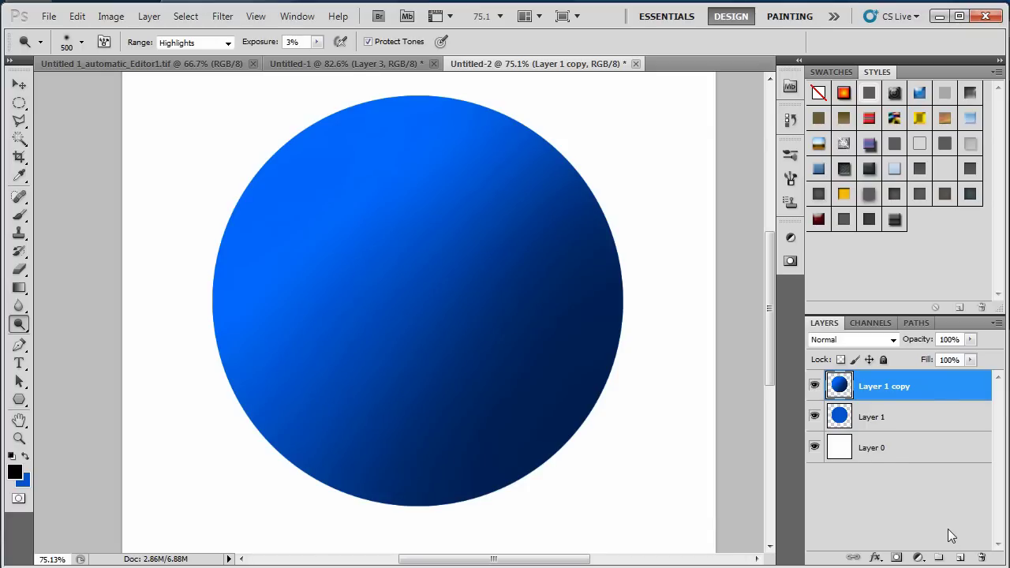
left_click(20, 215)
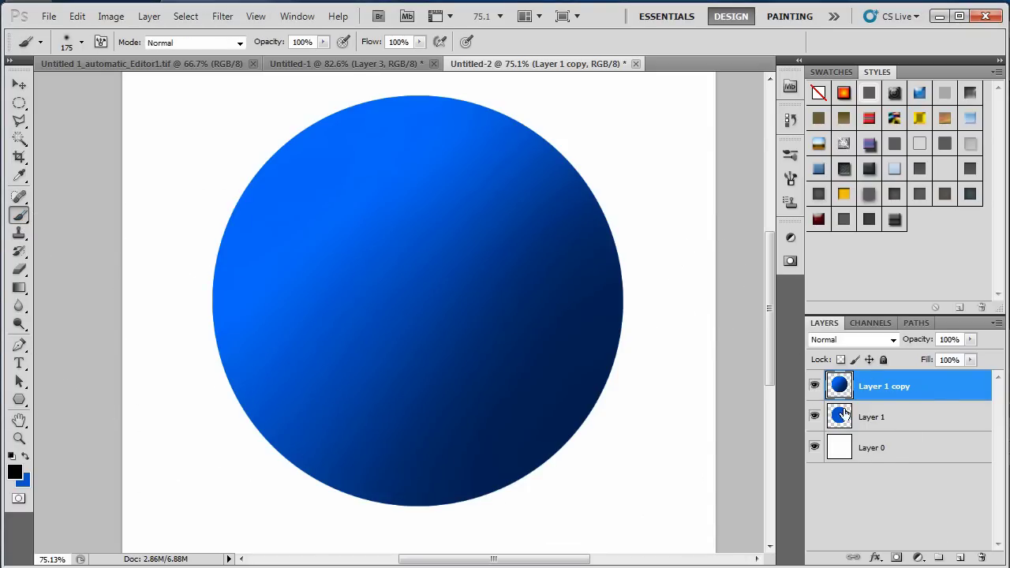
- On a new Layer 2, paint soft black inside the disc selection with a 500 px brush
left_click(961, 558)
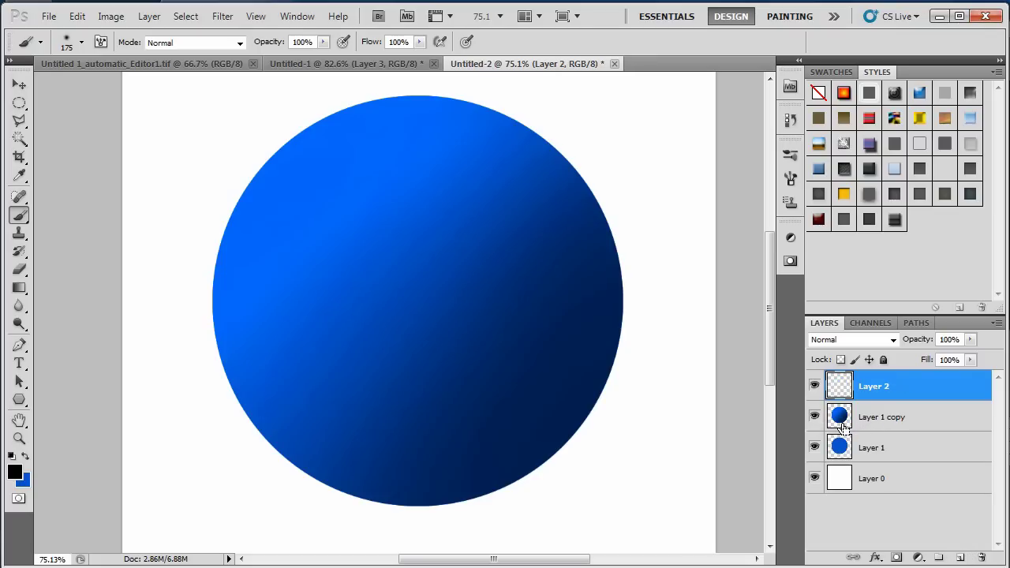
left_click(840, 419, "ctrl")
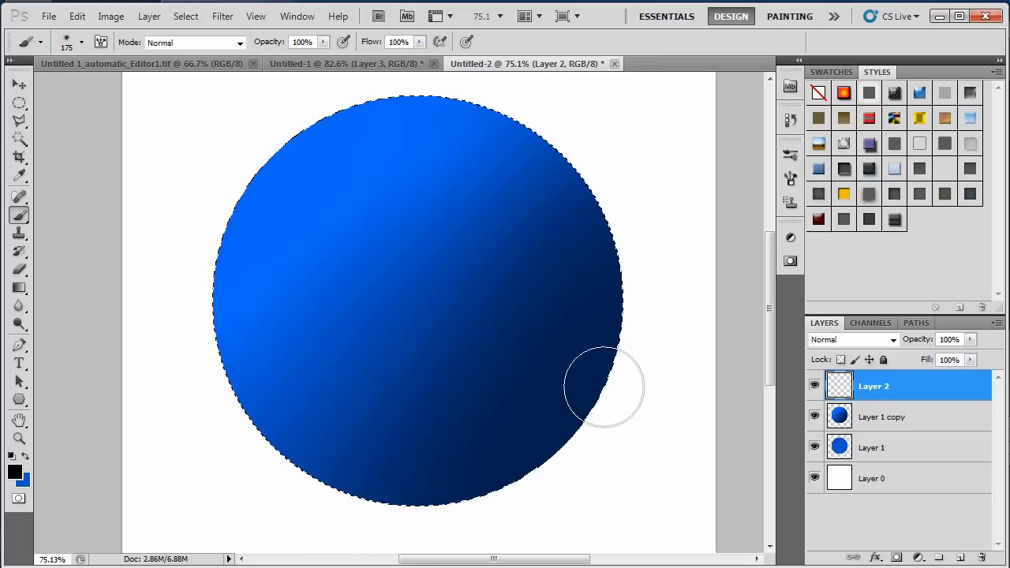
left_click(66, 42)
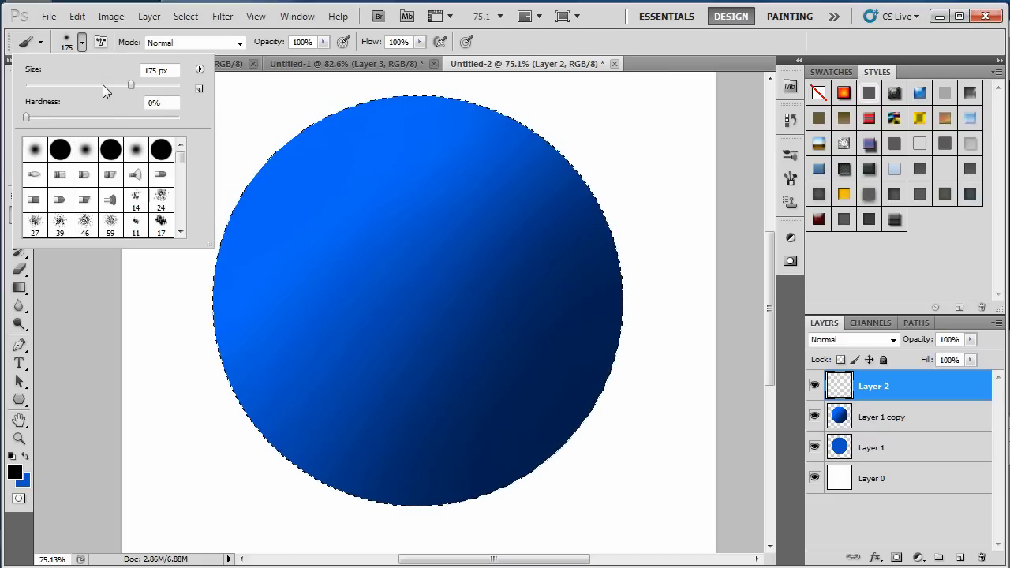
left_click_drag(134, 84, 145, 84)
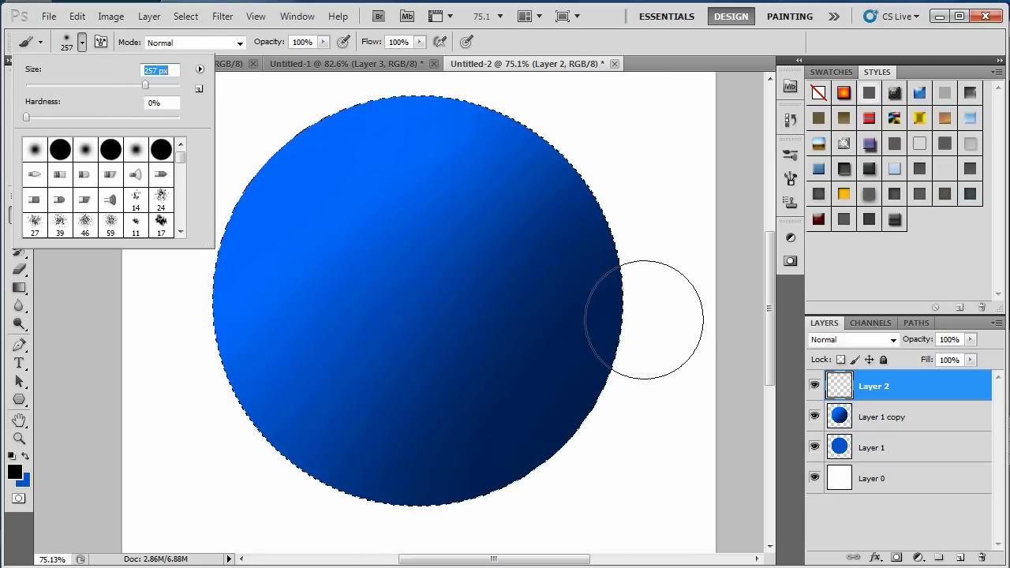
key("Return")
key("bracketright")
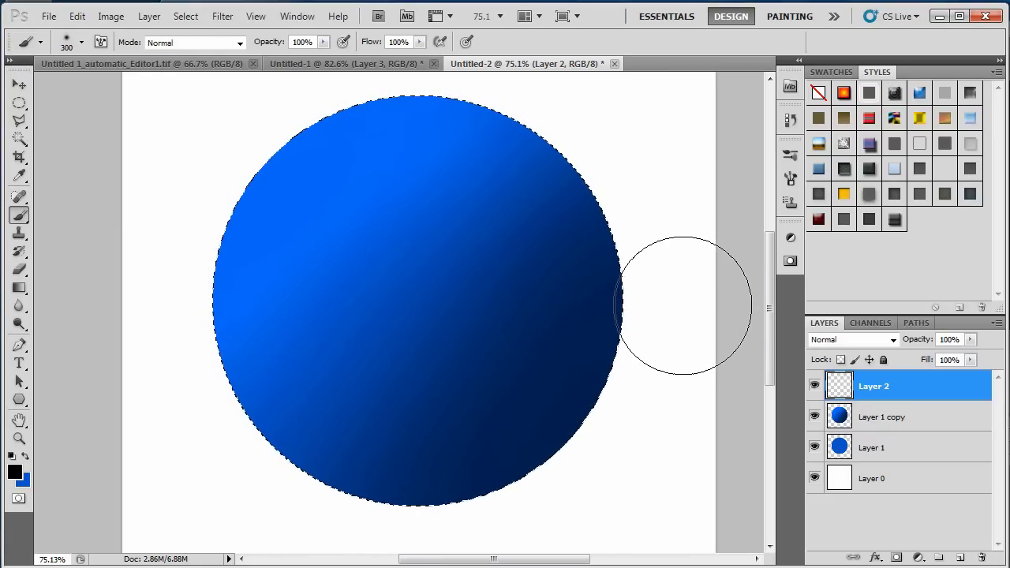
key("bracketright")
key("bracketright")
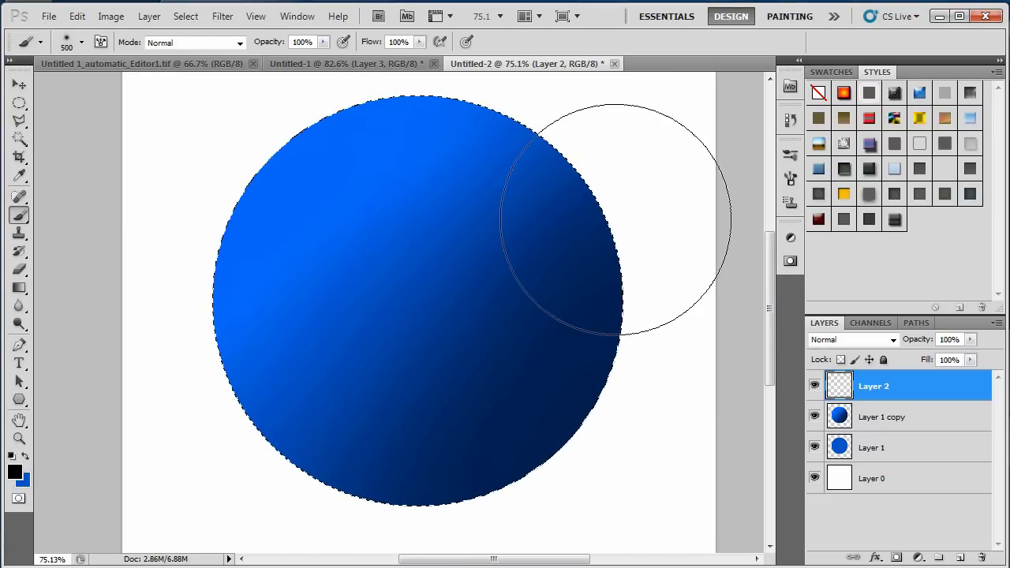
left_click_drag(624, 198, 620, 332)
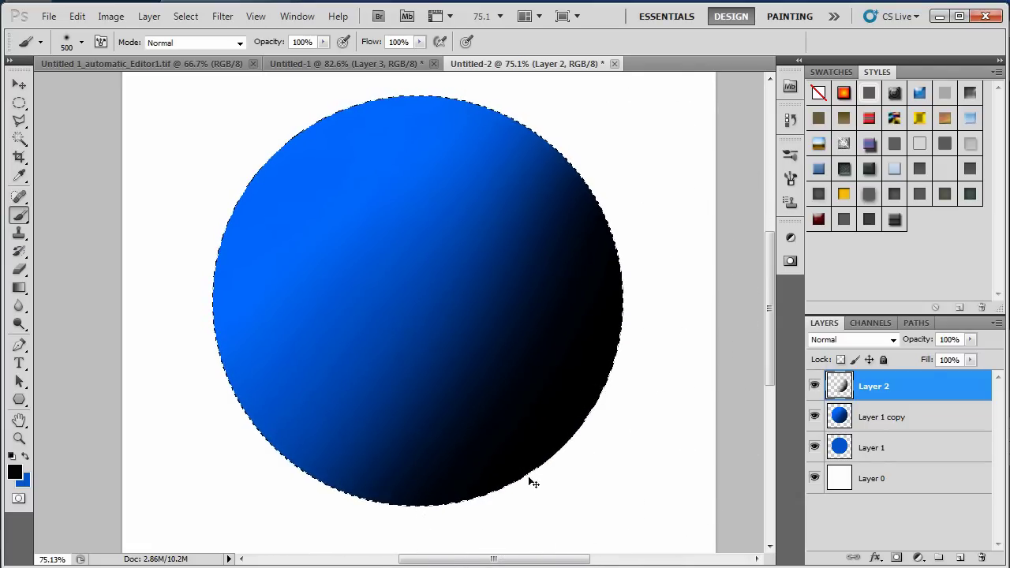
- Try a lower opacity, undo it, and repaint the dark shading along the sphere's right edge
left_click_drag(971, 340, 971, 365)
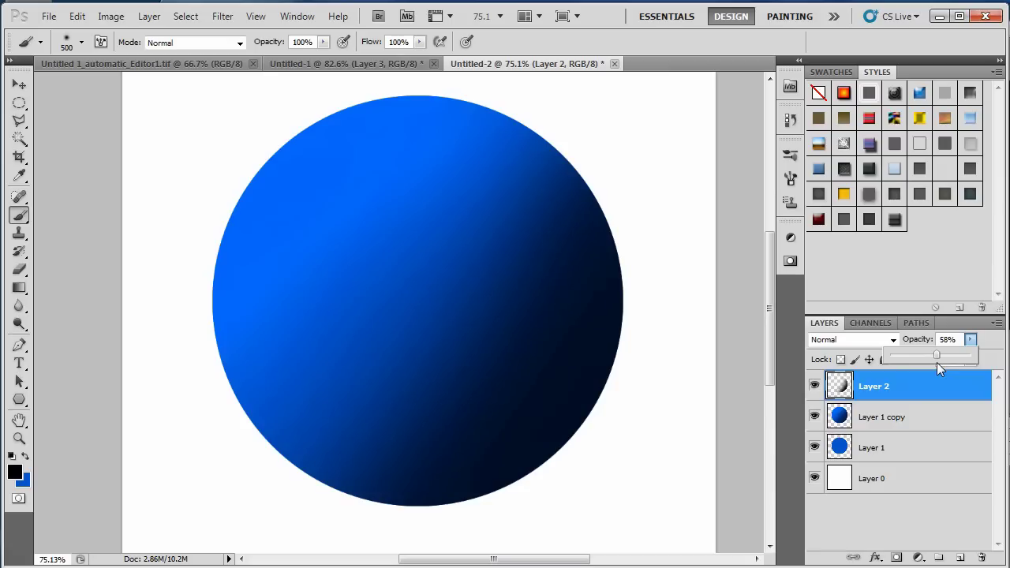
left_click_drag(938, 362, 942, 363)
left_click(898, 360)
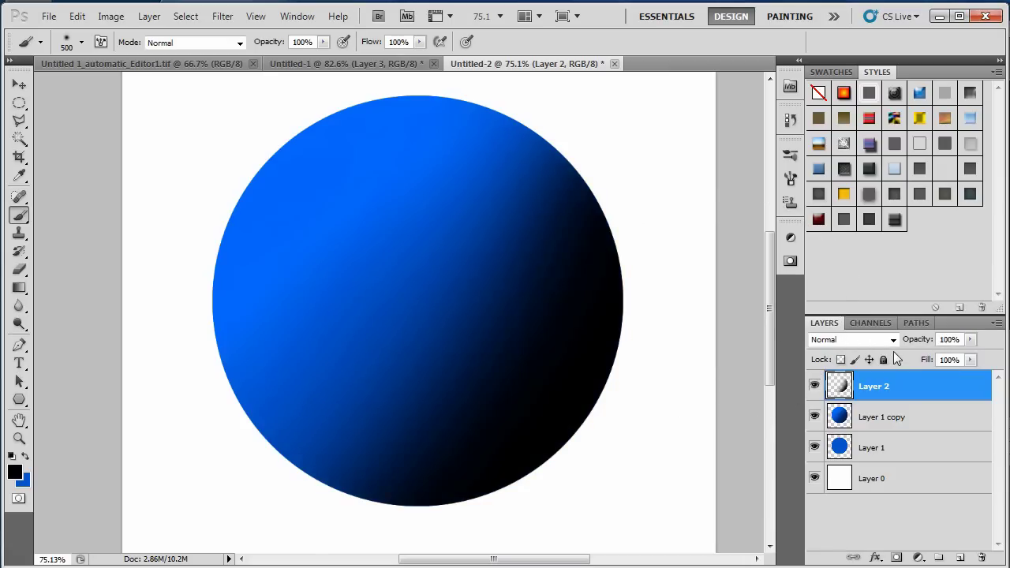
key("ctrl+alt+z")
key("ctrl+alt+z")
key("ctrl+alt+z")
key("ctrl+alt+z")
key("ctrl+alt+z")
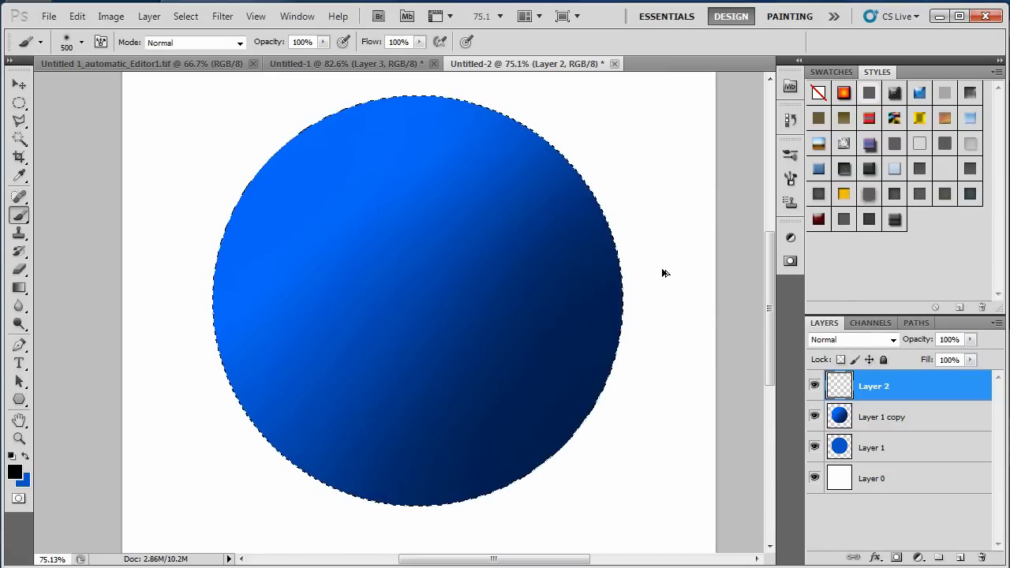
left_click_drag(646, 225, 656, 428)
key("ctrl+z")
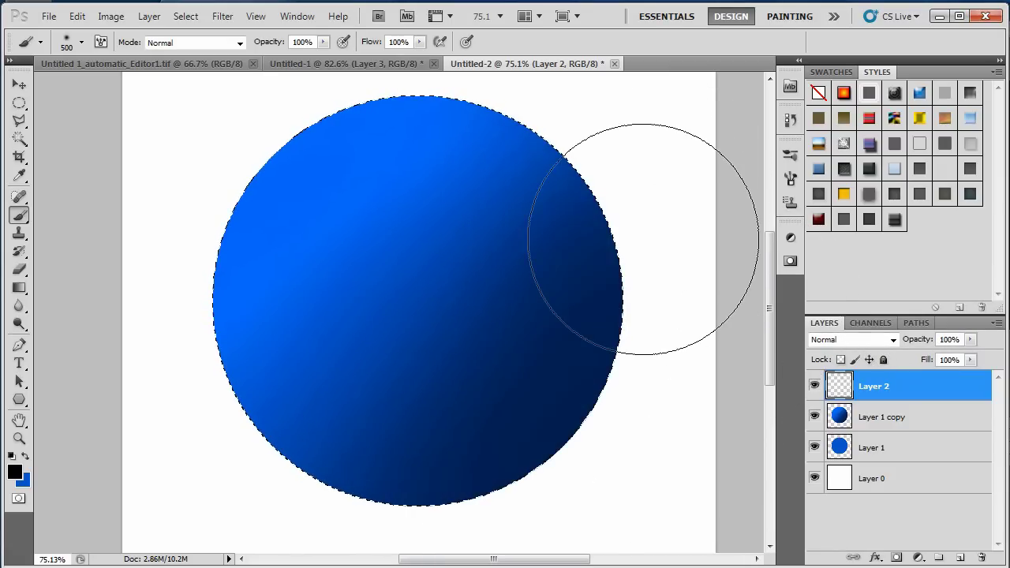
left_click_drag(641, 237, 655, 442)
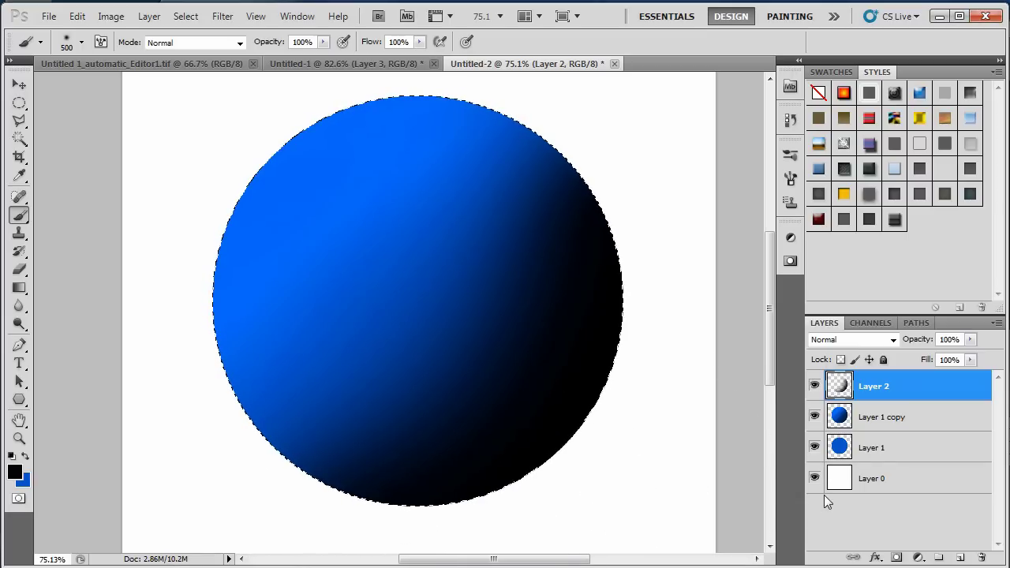
- Set the shading Layer 2's opacity to 62%
left_click(950, 339)
type("70")
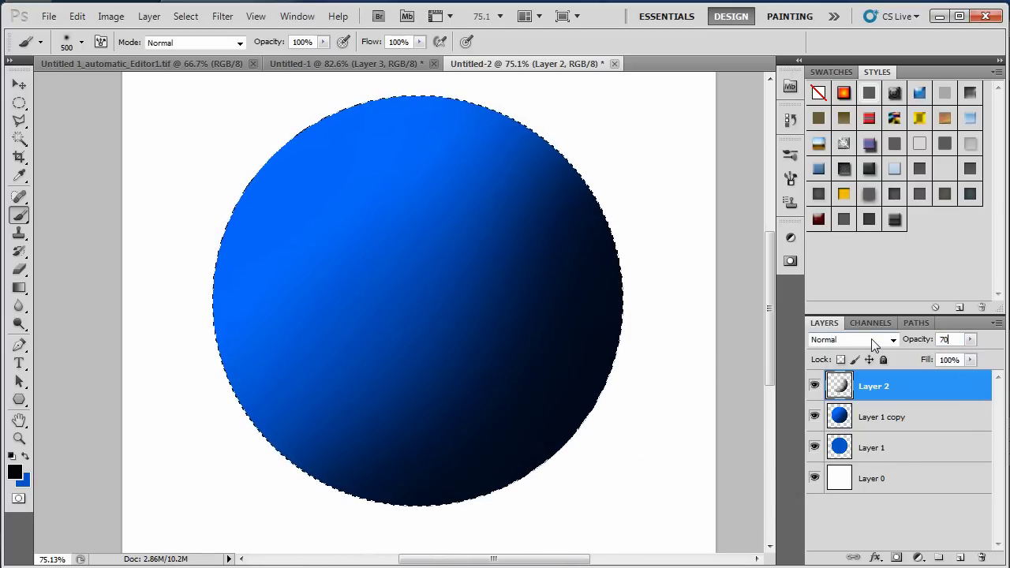
left_click(900, 518)
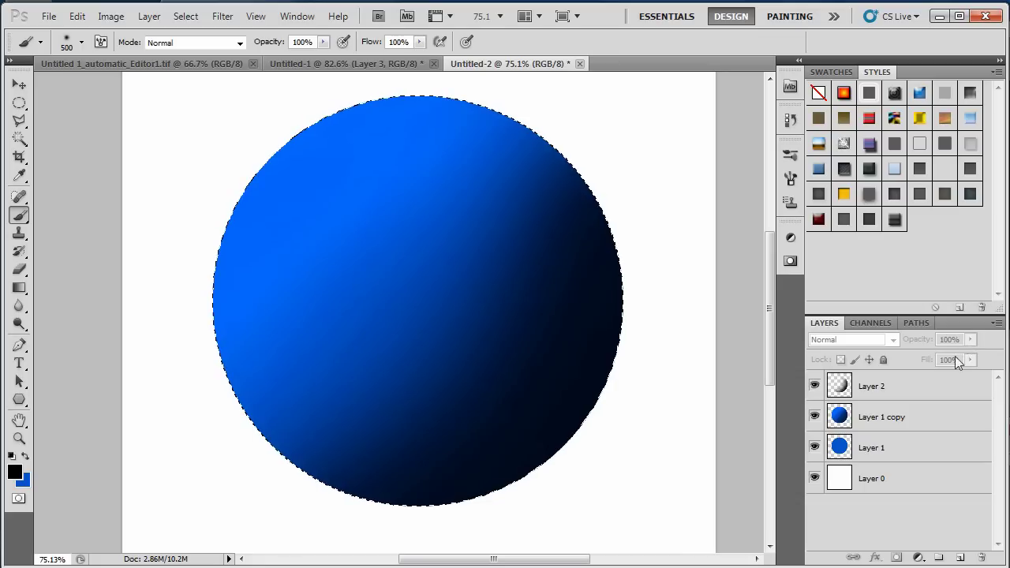
left_click(924, 391)
left_click_drag(971, 339, 967, 362)
left_click(927, 498)
left_click(821, 386)
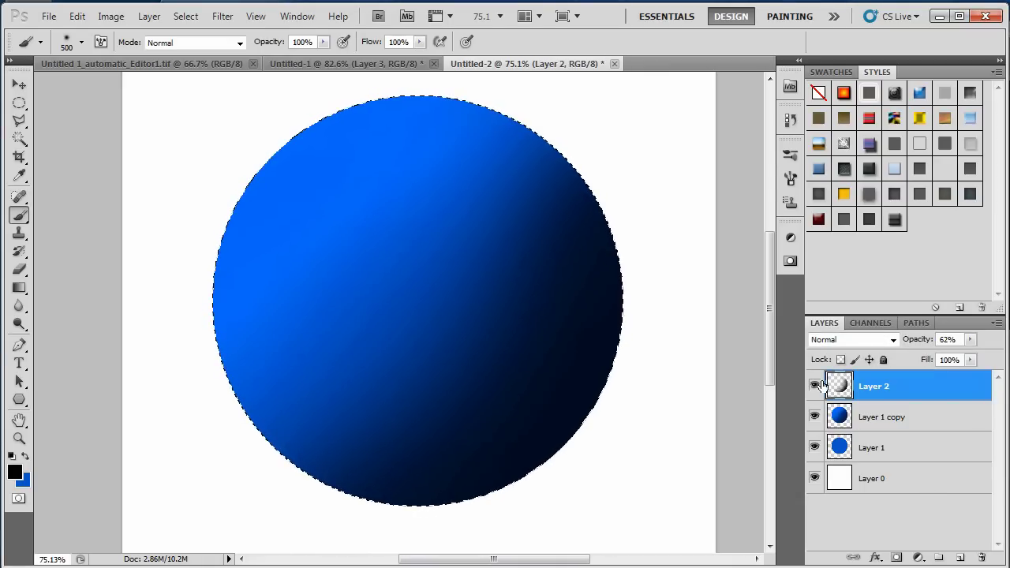
- Toggle the shading and Layer 1 copy visibility to compare, then add an empty Layer 3
left_click(816, 385)
left_click(815, 385)
left_click(816, 385)
left_click(816, 385)
left_click(815, 385)
left_click(815, 416)
left_click(815, 385)
left_click(816, 385)
left_click(816, 385)
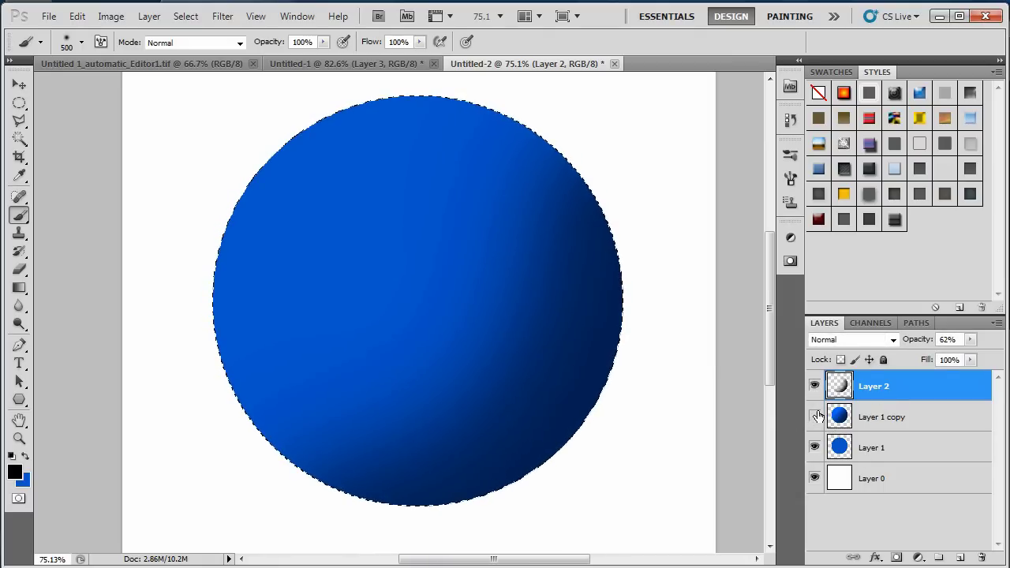
left_click(816, 416)
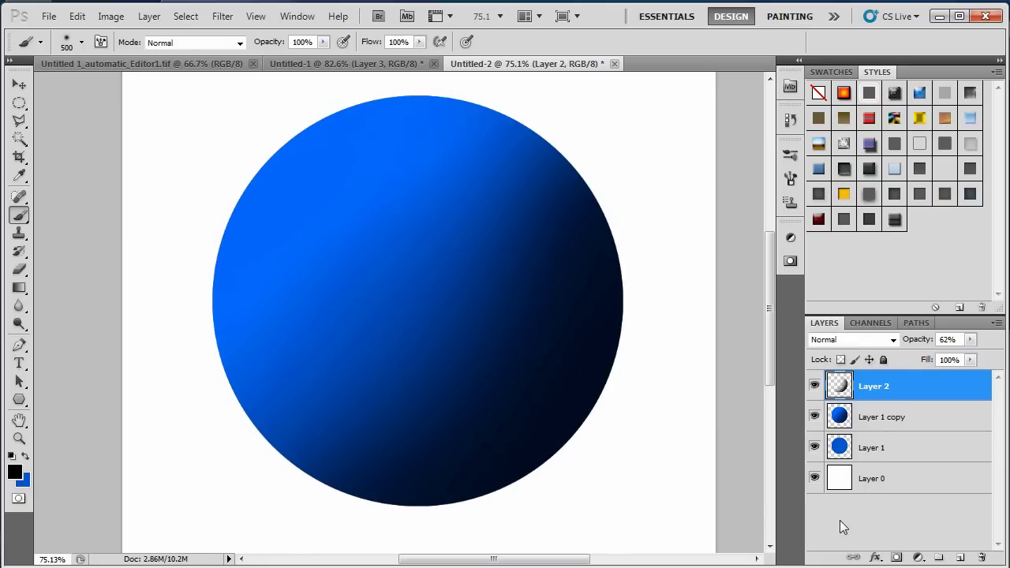
left_click(961, 559)
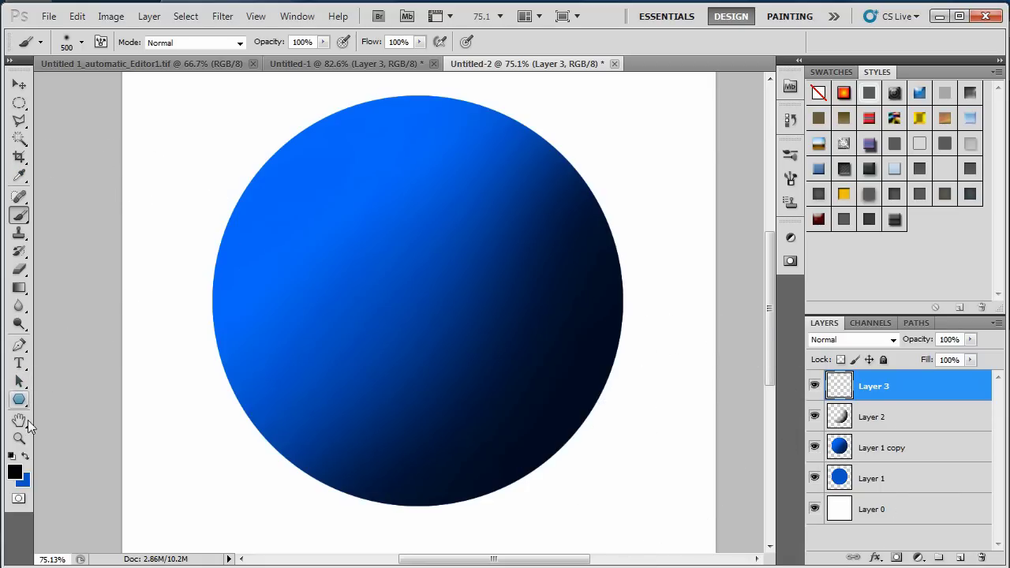
- Dab a 200 px soft white highlight on the sphere's upper left
left_click(14, 472)
left_click_drag(559, 367, 354, 214)
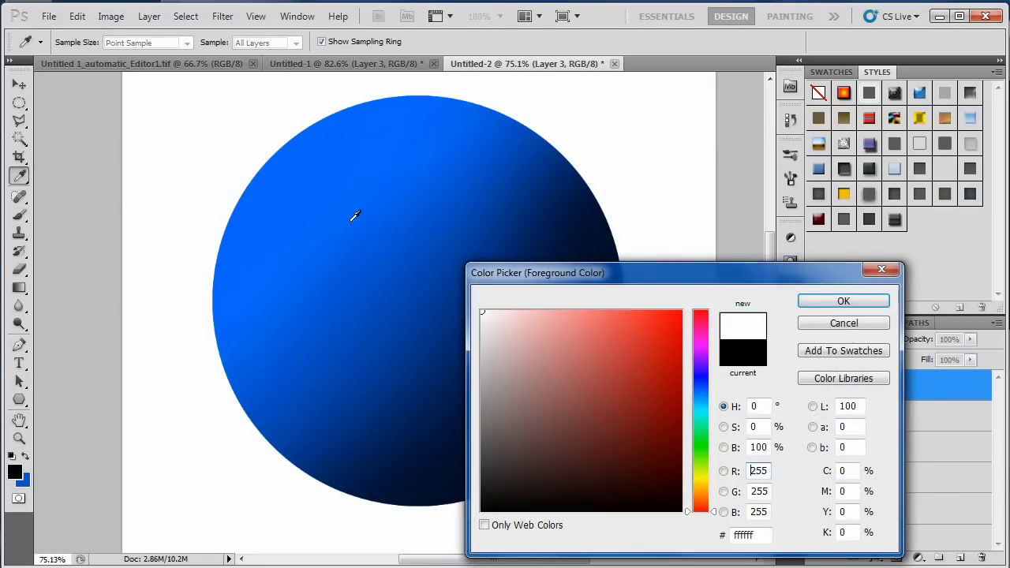
left_click(842, 304)
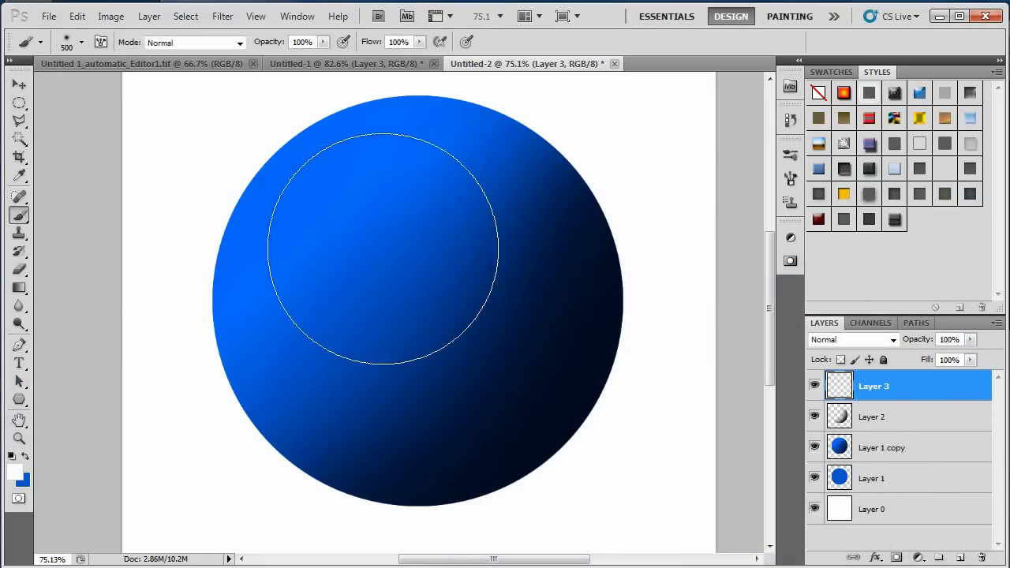
key("bracketleft")
key("bracketleft")
key("bracketleft")
key("bracketleft")
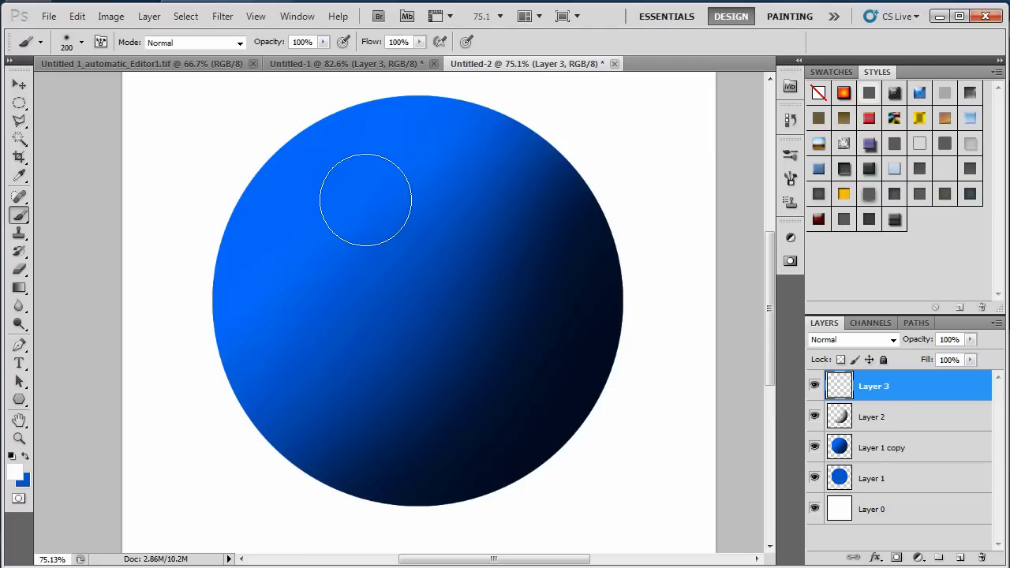
key("bracketright")
key("bracketleft")
key("bracketright")
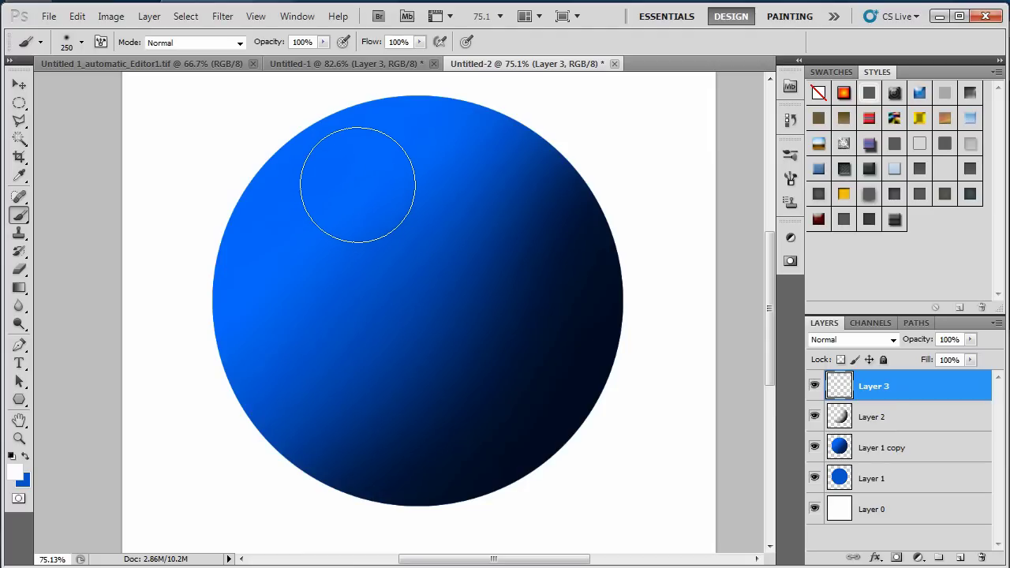
key("bracketleft")
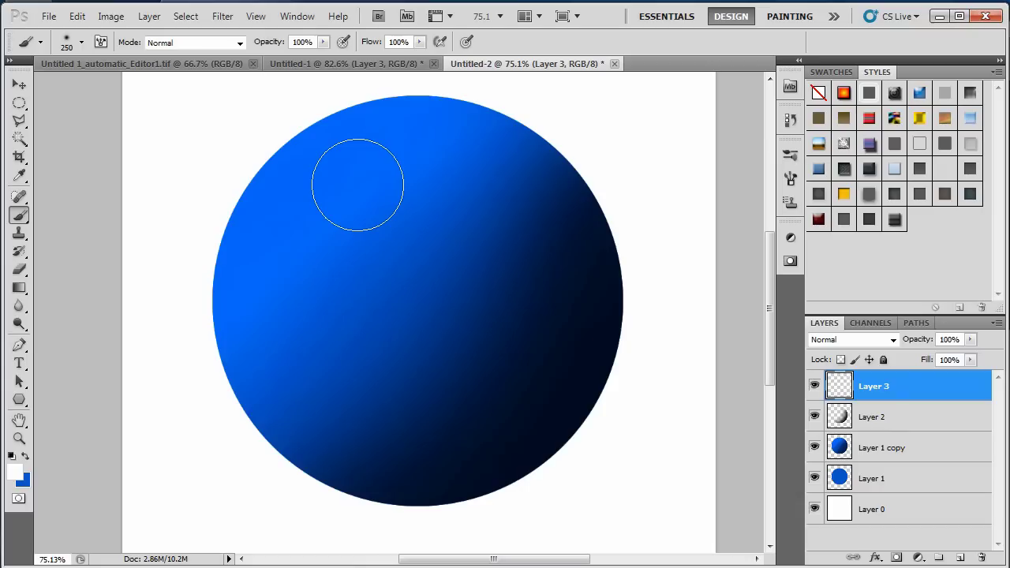
key("bracketright")
key("bracketleft")
left_click(358, 184)
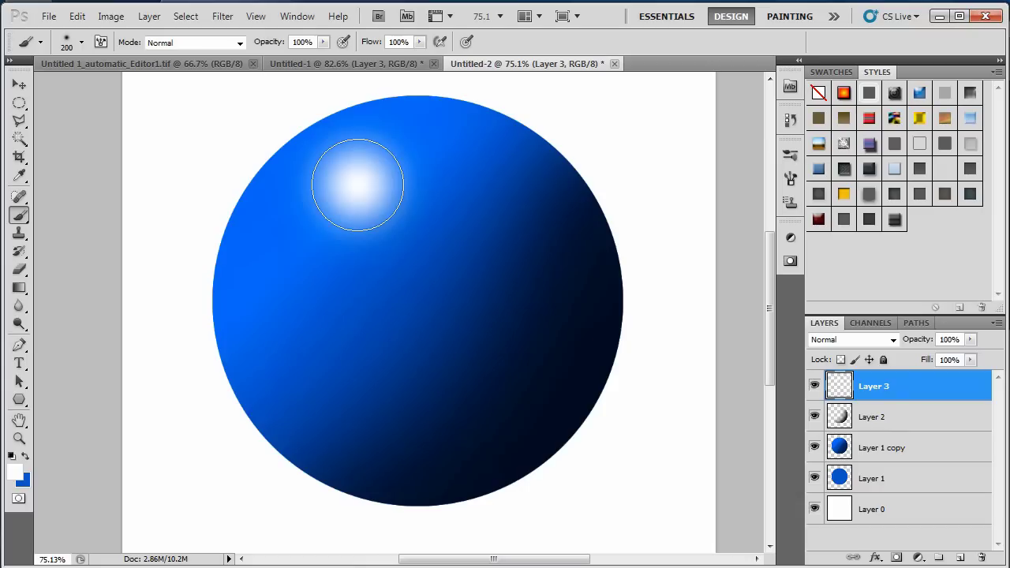
left_click(18, 84)
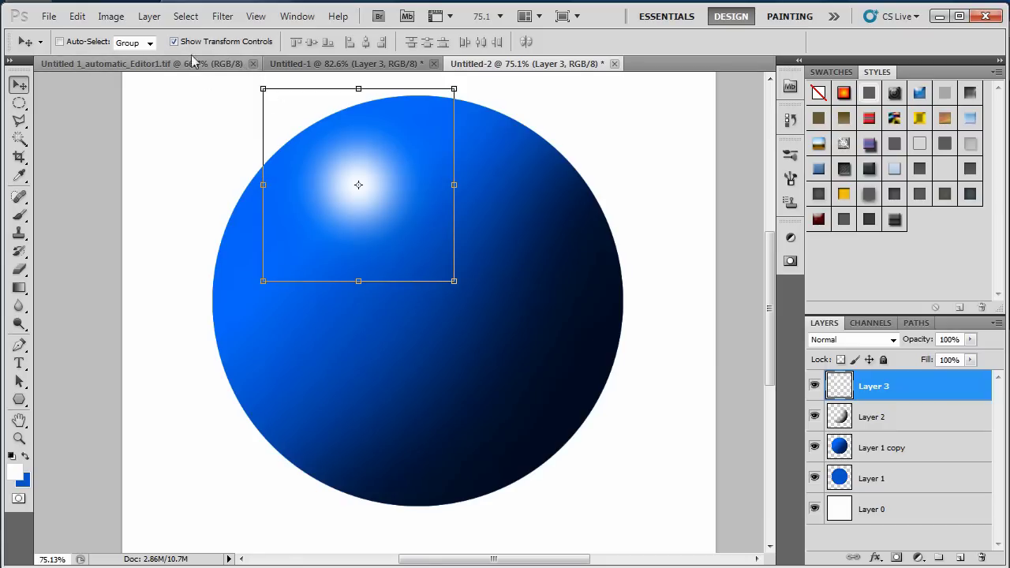
- Free-transform the white highlight into a smaller, tilted oval
left_click(239, 41)
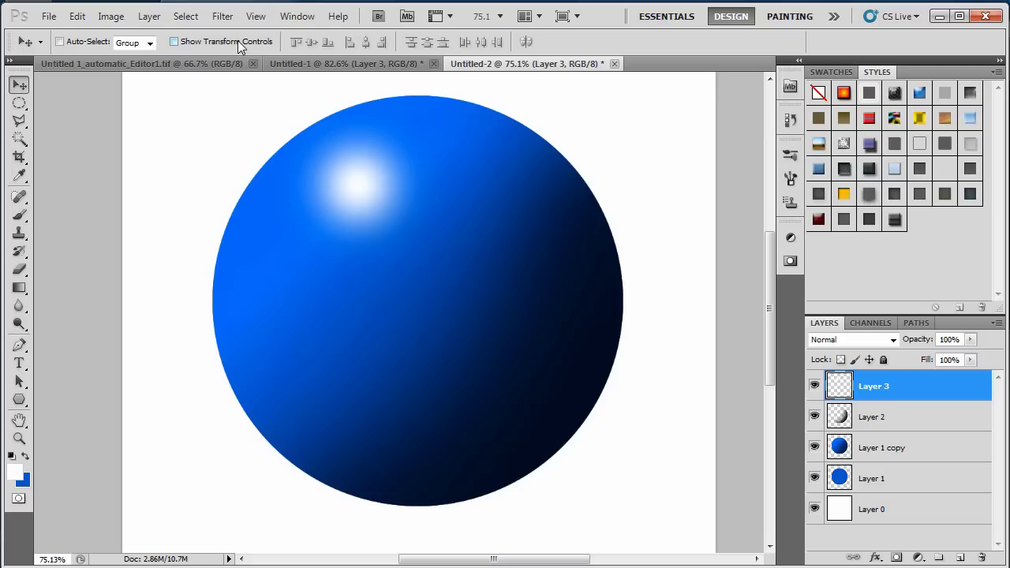
key("ctrl+t")
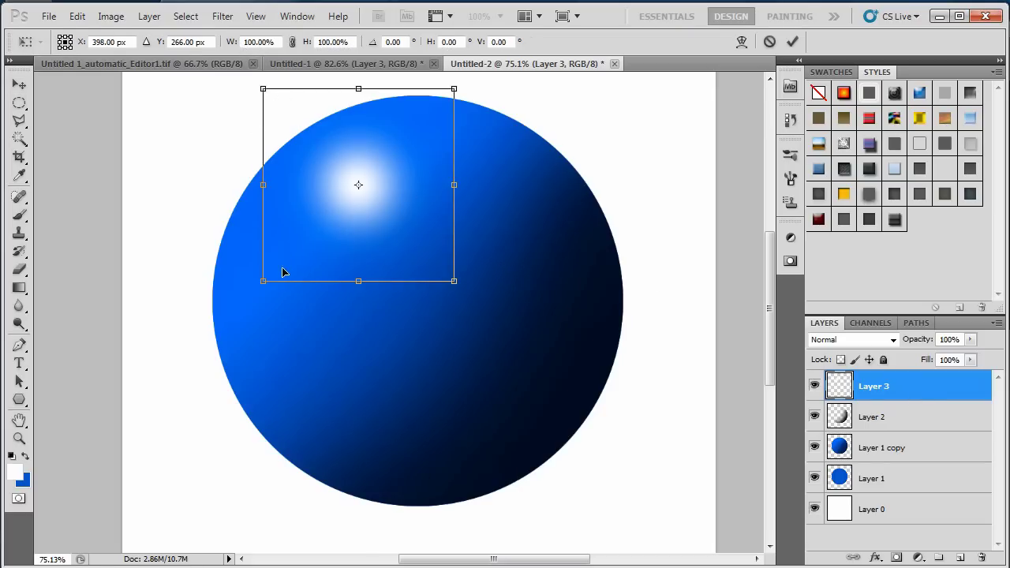
mouse_move(265, 289)
left_mouse_down()
mouse_move(341, 289)
mouse_move(446, 267)
mouse_move(395, 286)
mouse_move(241, 241)
left_mouse_up()
left_click_drag(454, 284, 359, 285)
left_click_drag(454, 90, 440, 142)
left_click_drag(262, 89, 344, 100)
key("Return")
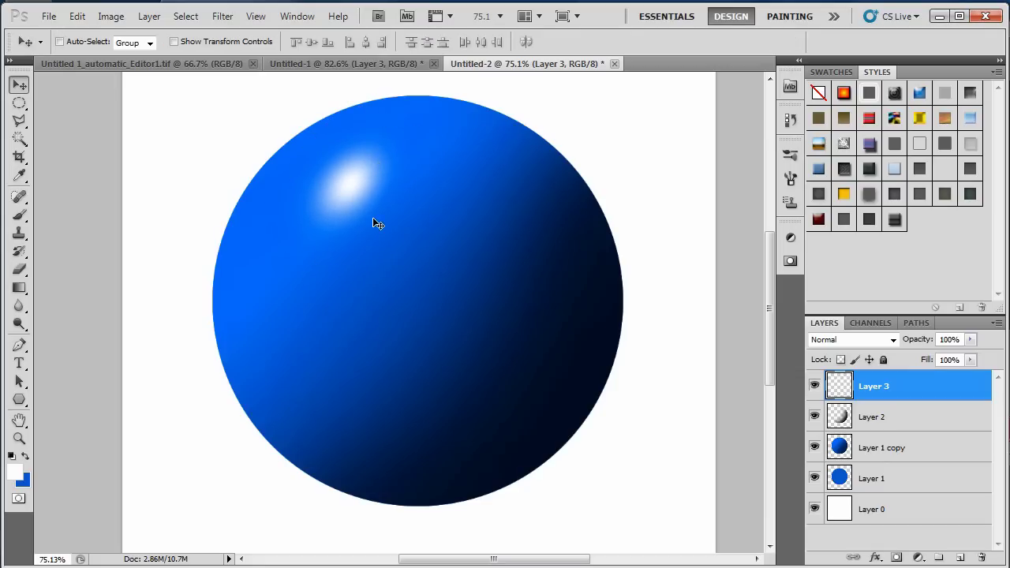
- Move the highlight up-left on the sphere and set Layer 3's opacity to 90%
left_click_drag(353, 197, 342, 188)
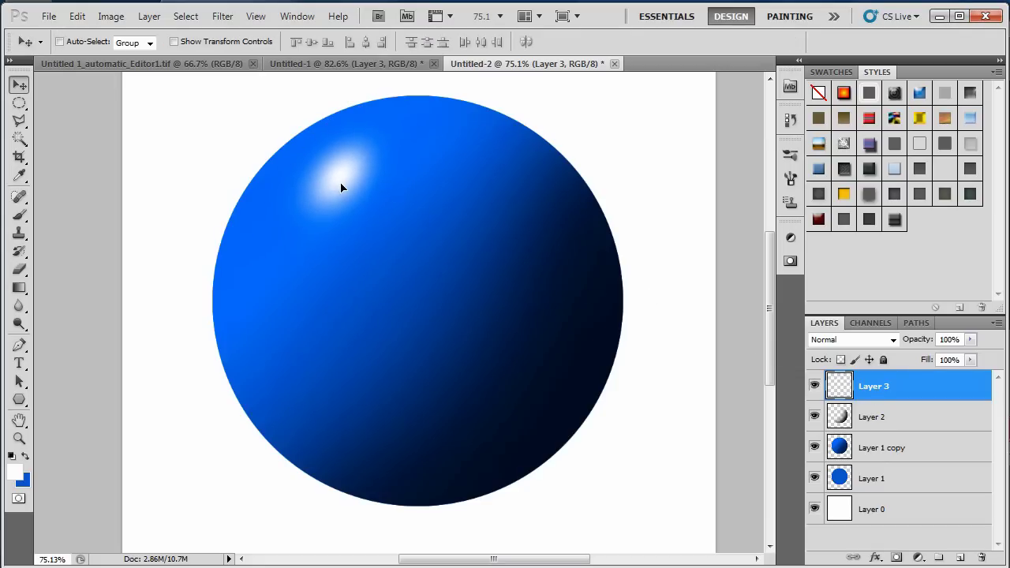
key("ctrl+t")
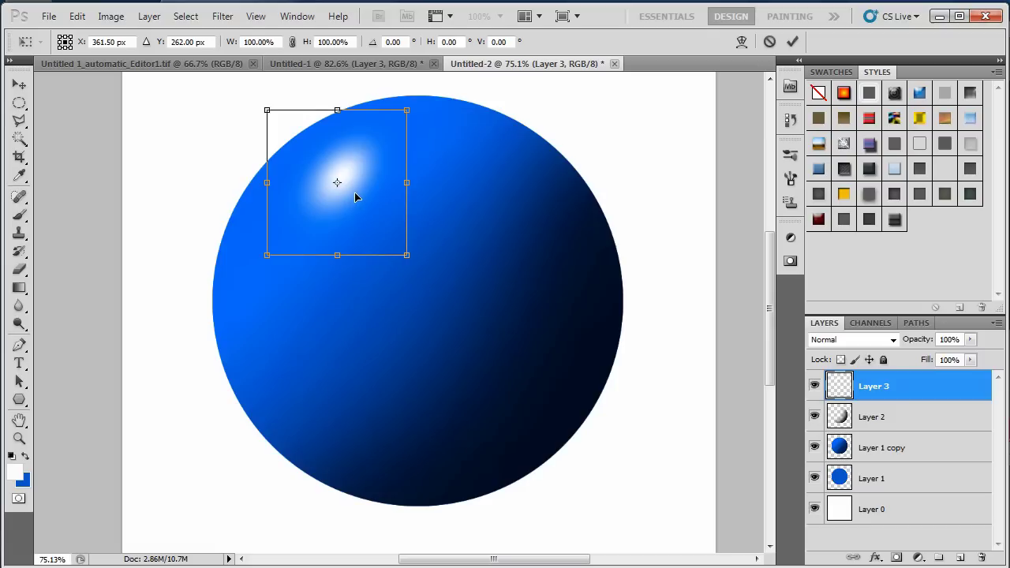
mouse_move(355, 198)
left_mouse_down()
mouse_move(366, 192)
mouse_move(353, 195)
mouse_move(543, 369)
mouse_move(347, 191)
mouse_move(341, 206)
left_mouse_up()
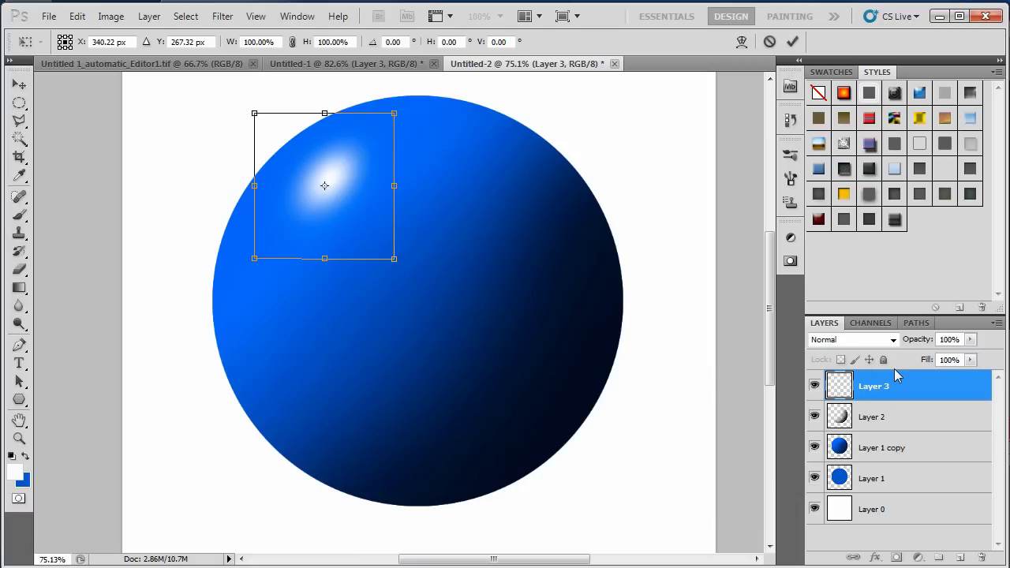
left_click_drag(971, 339, 977, 373)
type("90")
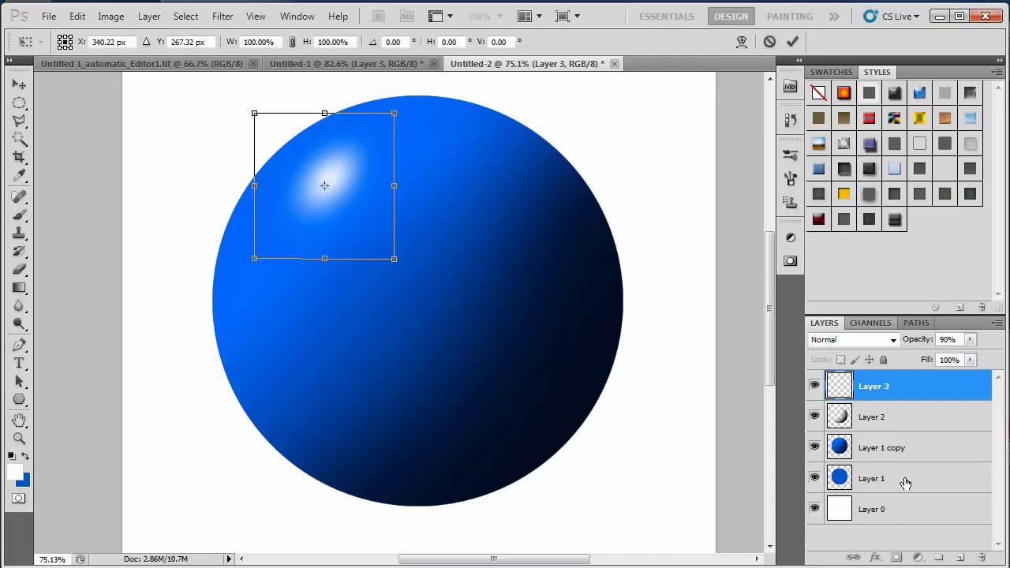
key("Return")
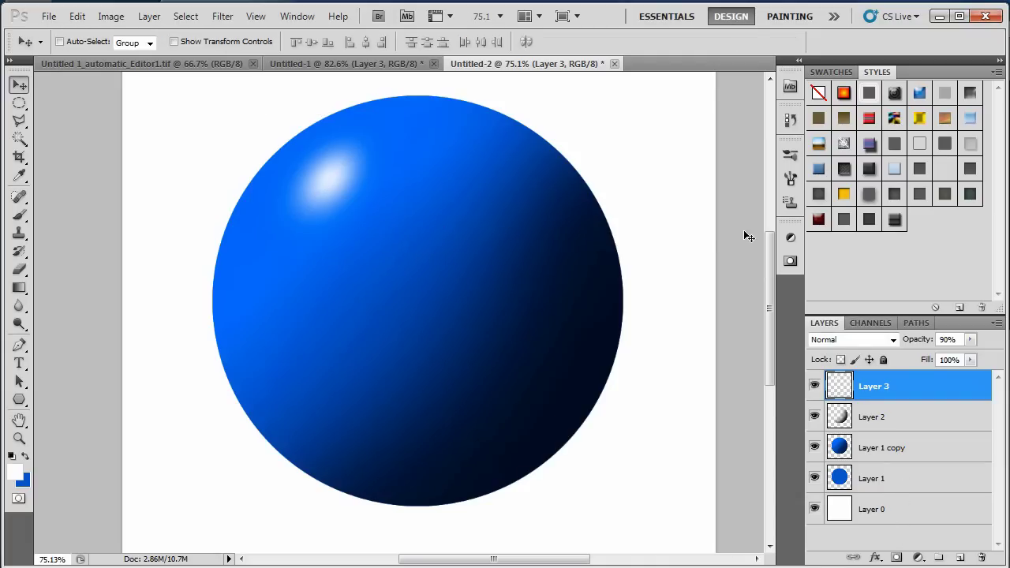
- Pick the Elliptical Marquee tool and try choosing black as the foreground colour
scroll(639, 280, "down", 3)
scroll(648, 287, "up", 2)
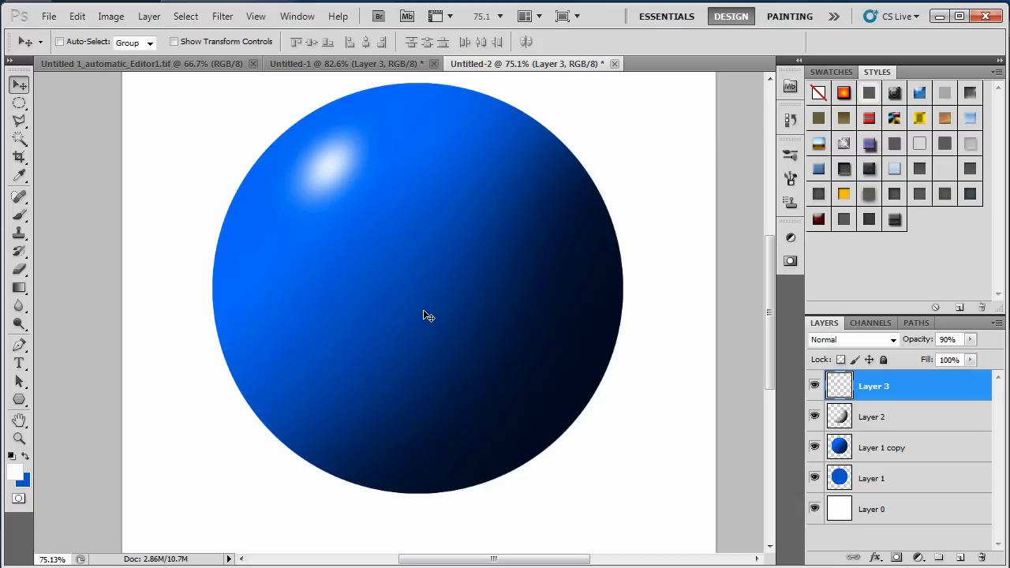
scroll(435, 435, "down", 2)
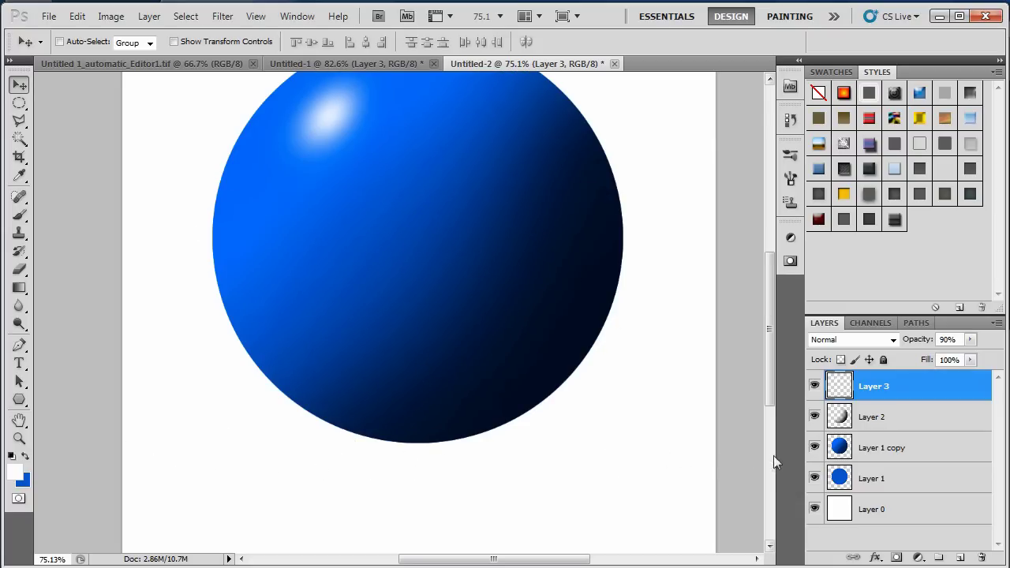
left_click(19, 102)
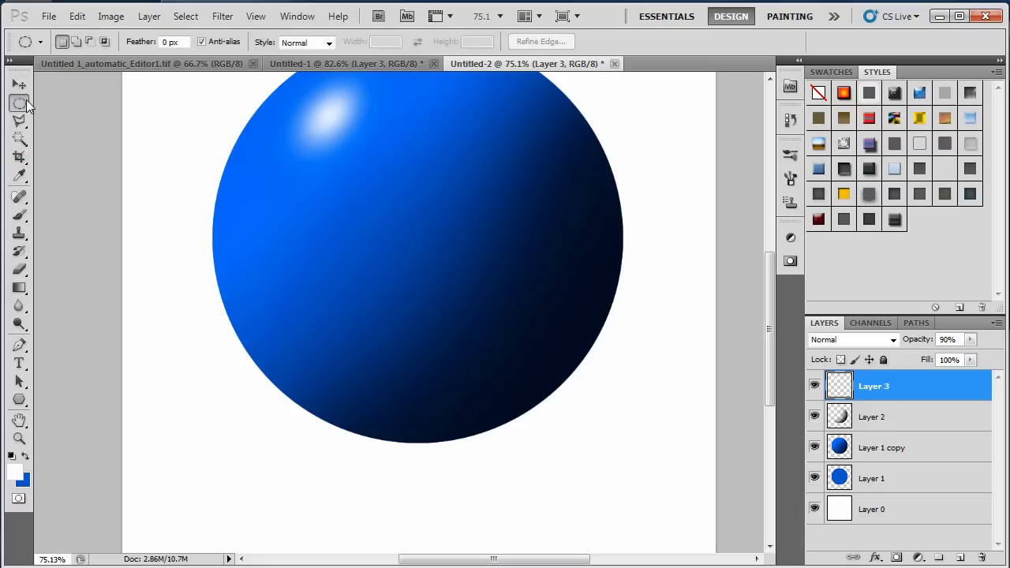
left_click(48, 116)
left_click(14, 473)
left_click_drag(472, 415, 327, 528)
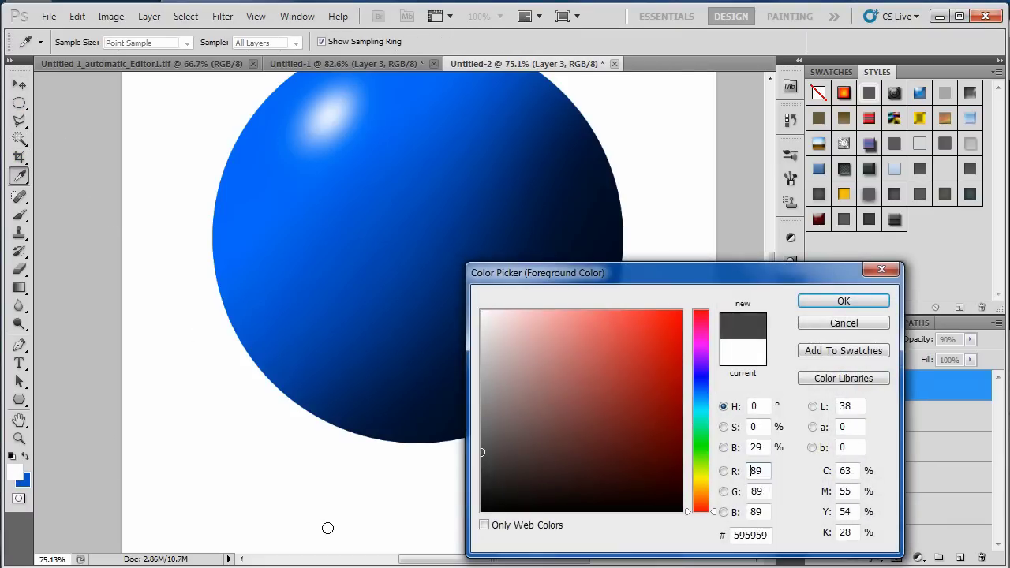
left_click(797, 323)
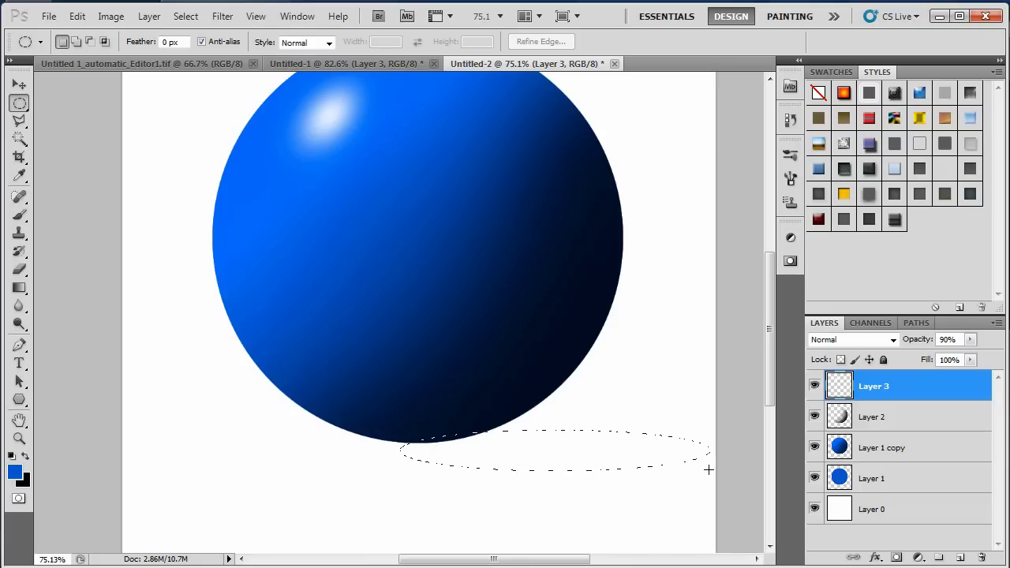
- Fill the elliptical selection with black on a new empty layer, then deselect
key("ctrl+BackSpace")
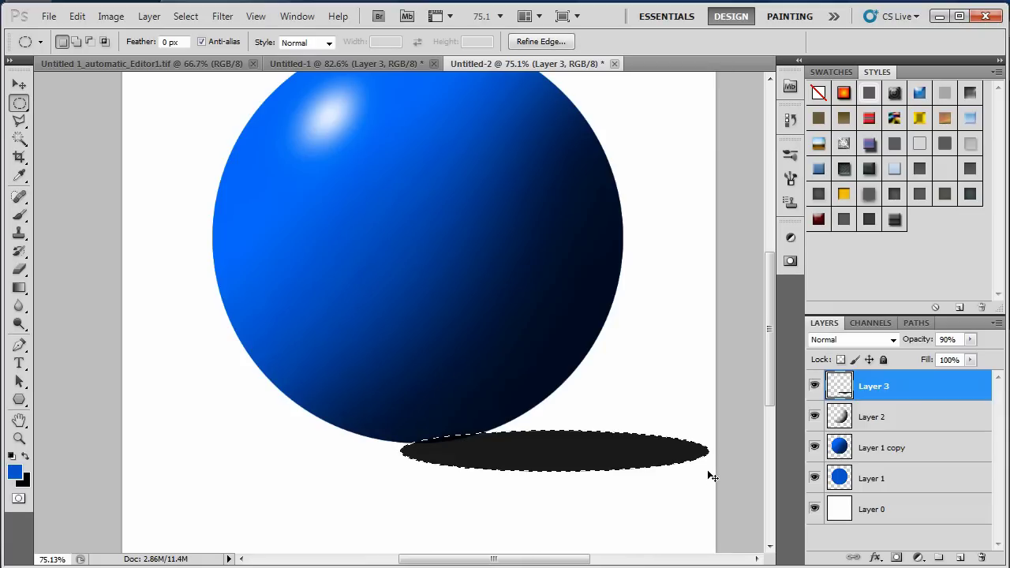
key("ctrl+z")
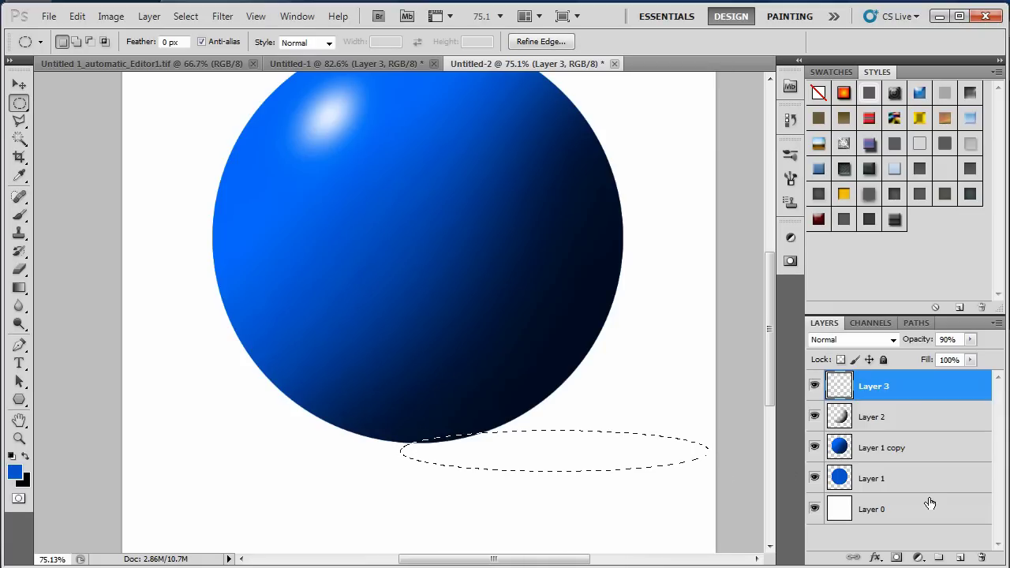
left_click(960, 556)
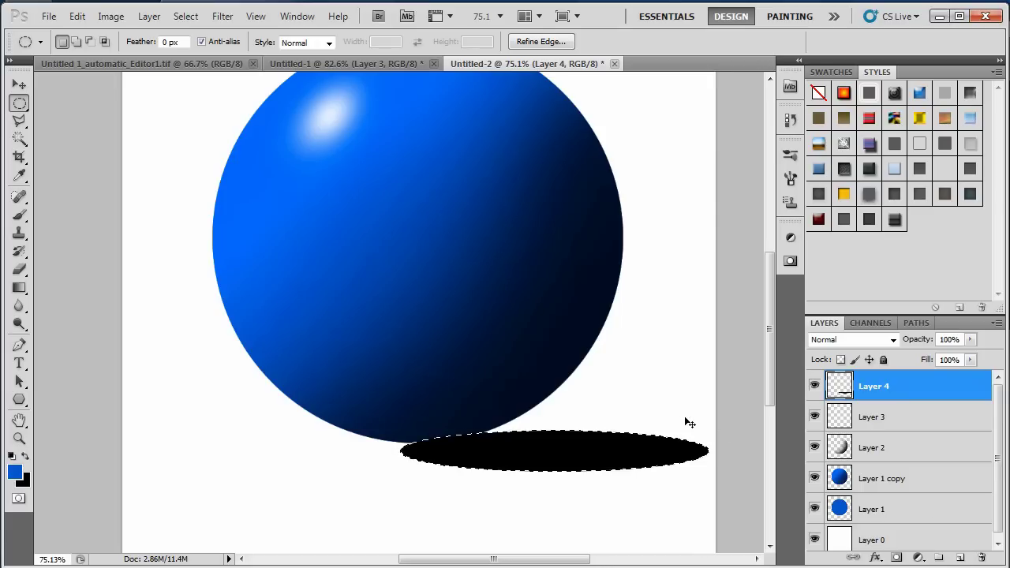
key("ctrl+BackSpace")
key("ctrl+d")
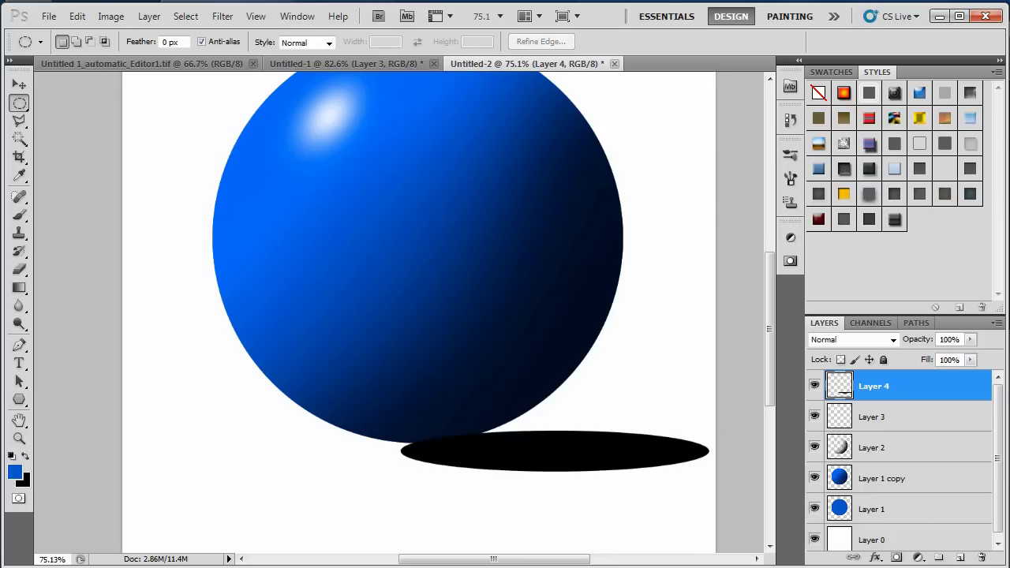
- Position the black ellipse and move its layer beneath Layer 1 copy
left_click(19, 84)
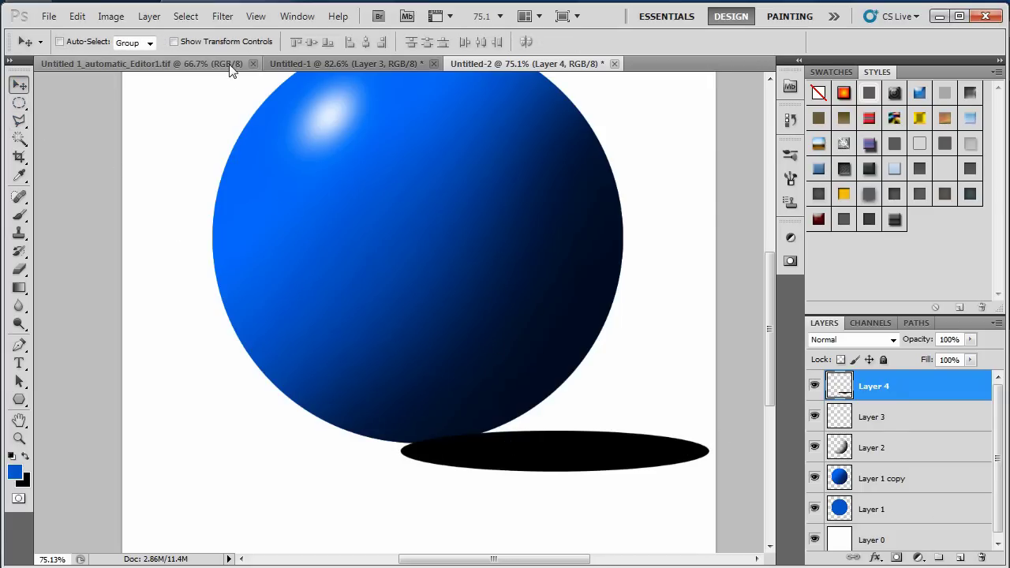
left_click(174, 41)
left_click_drag(583, 455, 561, 447)
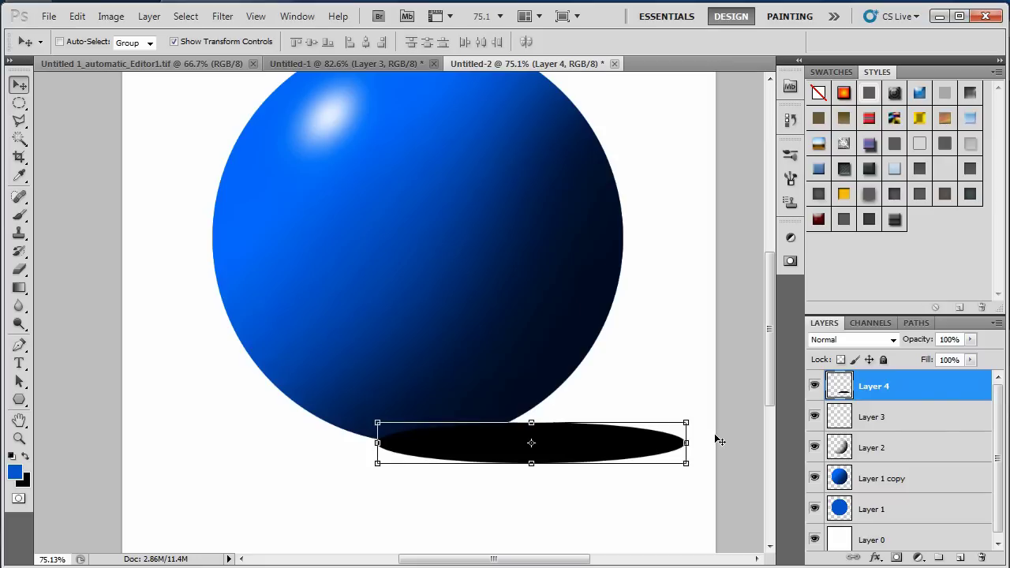
left_click_drag(936, 399, 942, 496)
left_click_drag(581, 456, 569, 457)
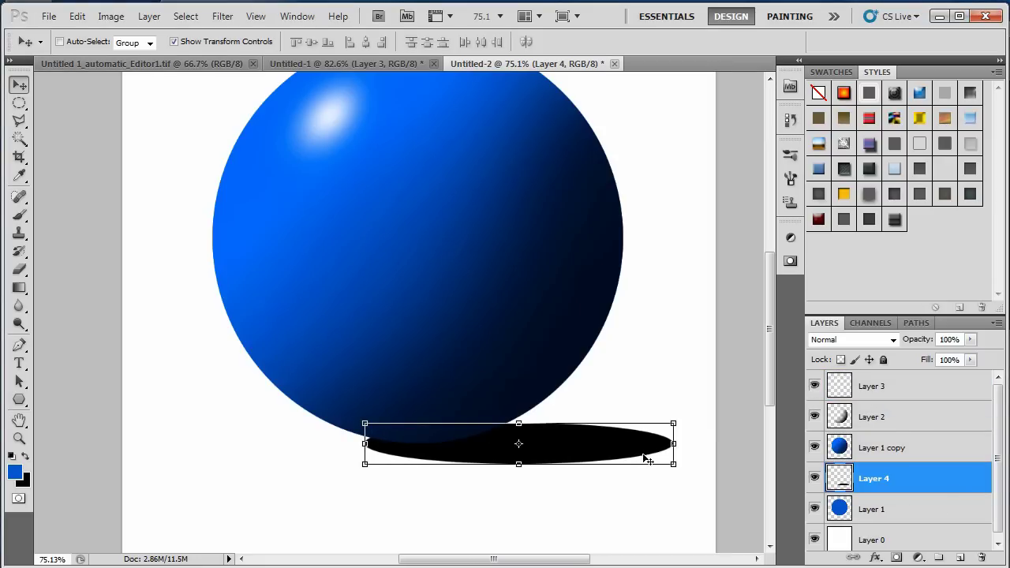
- Soften the black ellipse with Filter > Blur > Gaussian Blur
left_click(222, 16)
mouse_move(189, 19)
mouse_move(222, 16)
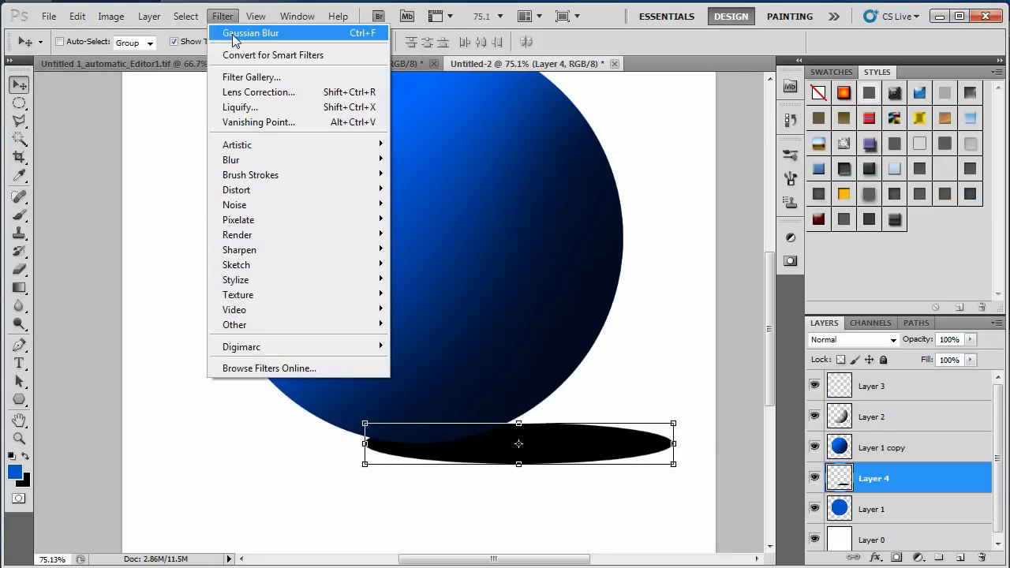
mouse_move(282, 160)
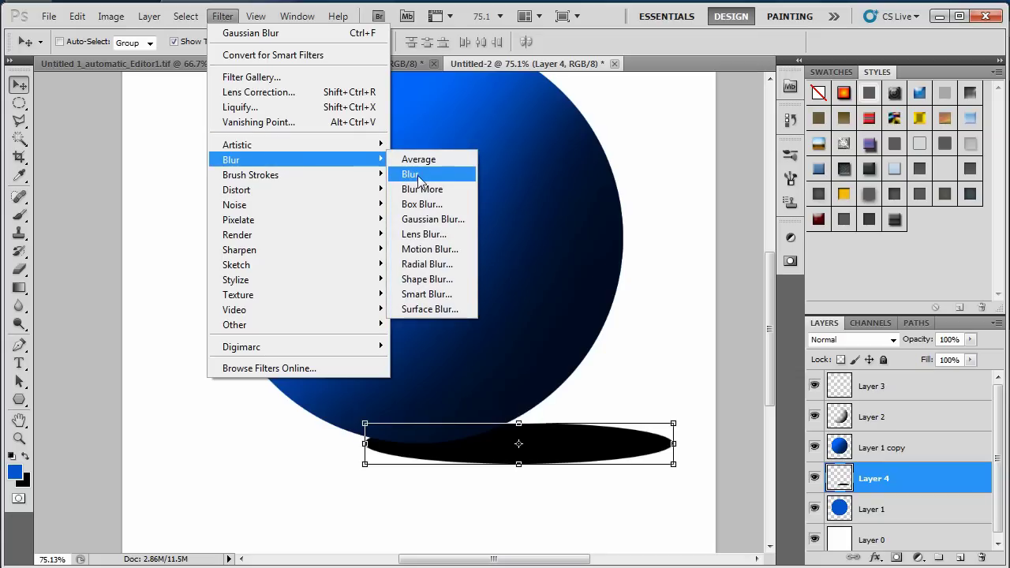
left_click(443, 219)
left_click_drag(809, 265, 806, 293)
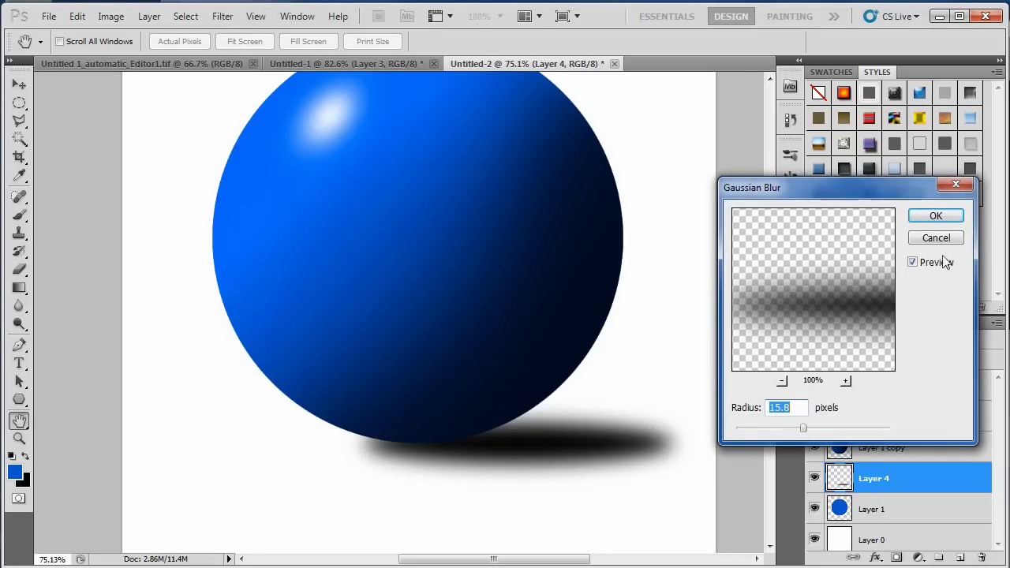
left_click(935, 216)
- Skew and stretch the shadow toward the lower right, then nudge it left and down
key("v")
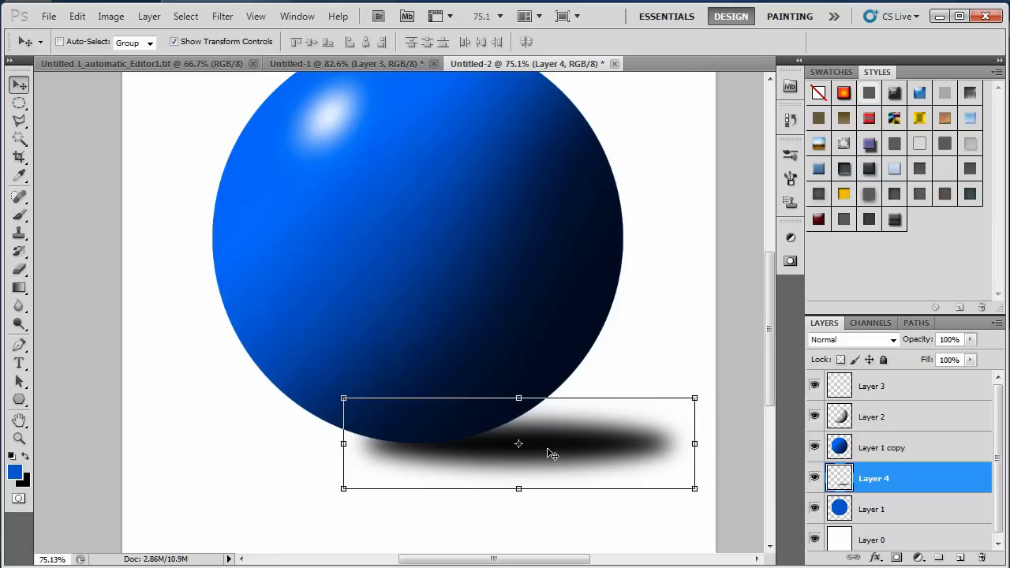
key("Left")
key("Left")
key("Left")
key("Left")
key("Left")
key("Left")
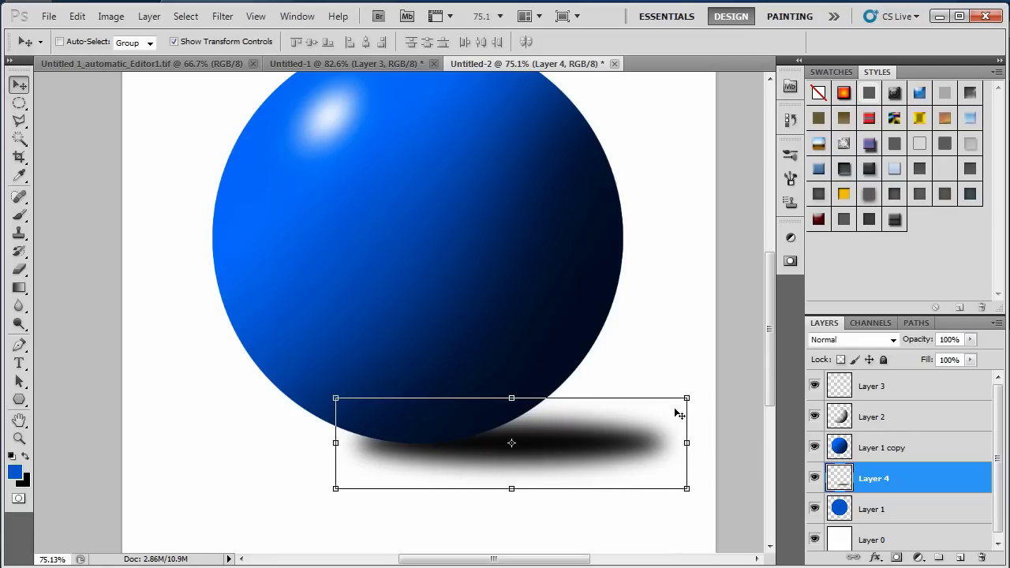
left_click_drag(689, 401, 685, 381)
left_click_drag(687, 489, 714, 481)
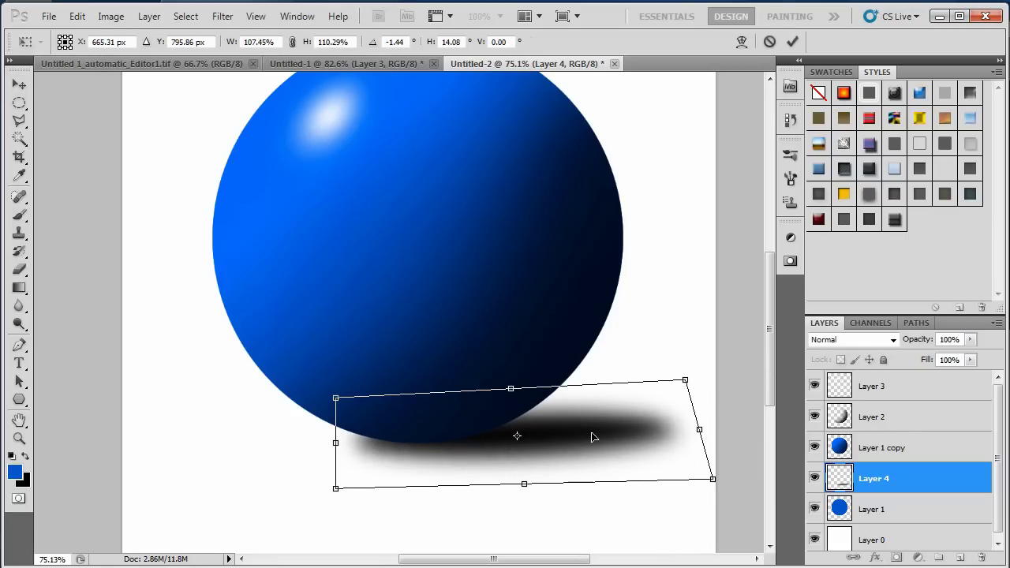
key("Return")
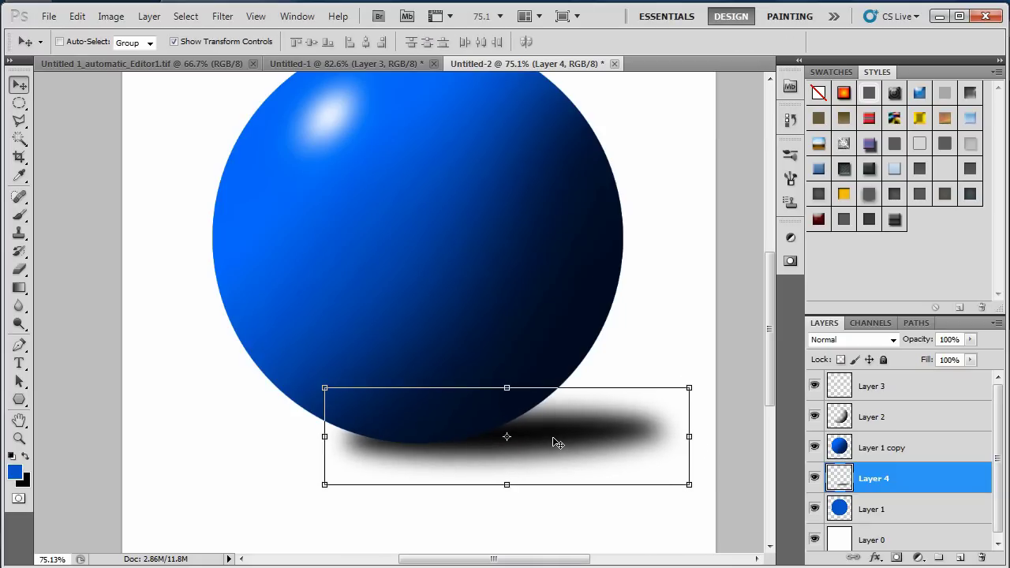
key("Left")
key("Left")
key("Left")
key("Left")
key("Left")
key("Left")
key("Left")
key("Left")
key("Left")
key("Down")
key("Down")
key("Down")
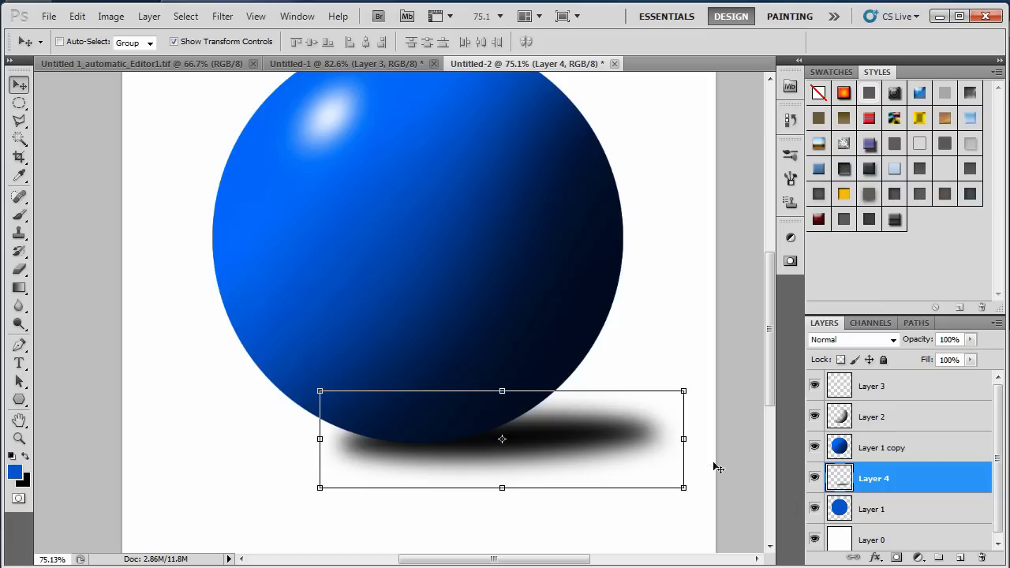
left_click(888, 456)
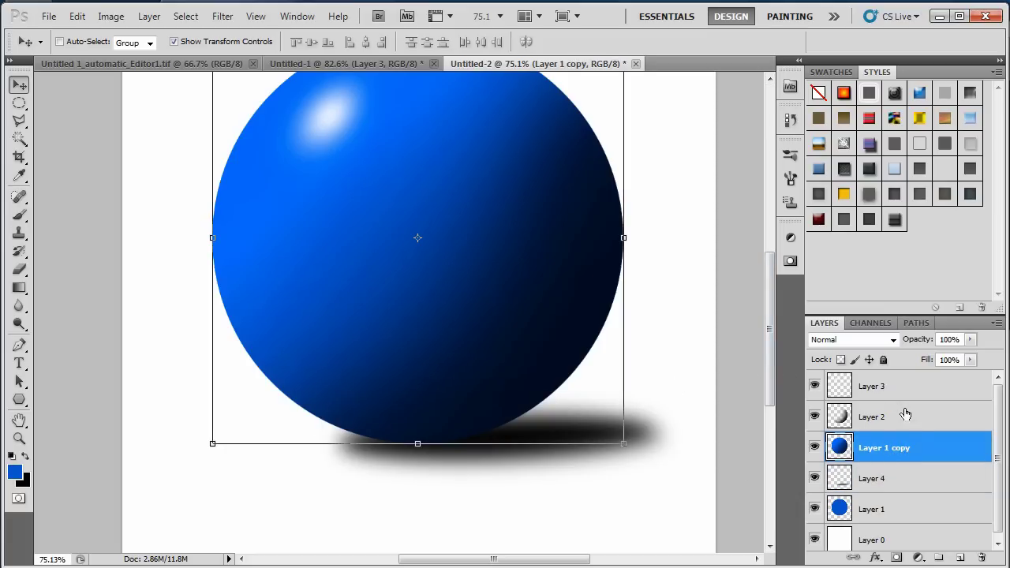
- On a new layer above Layer 2, brush black along the sphere's lower edge within its selection
left_click(890, 418)
left_click(960, 558)
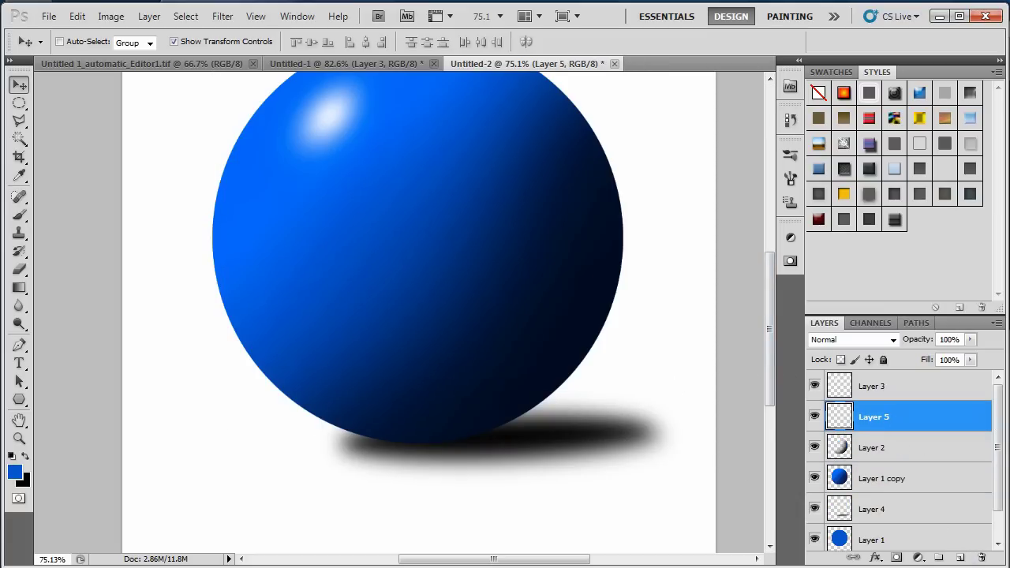
left_click(19, 215)
key("x")
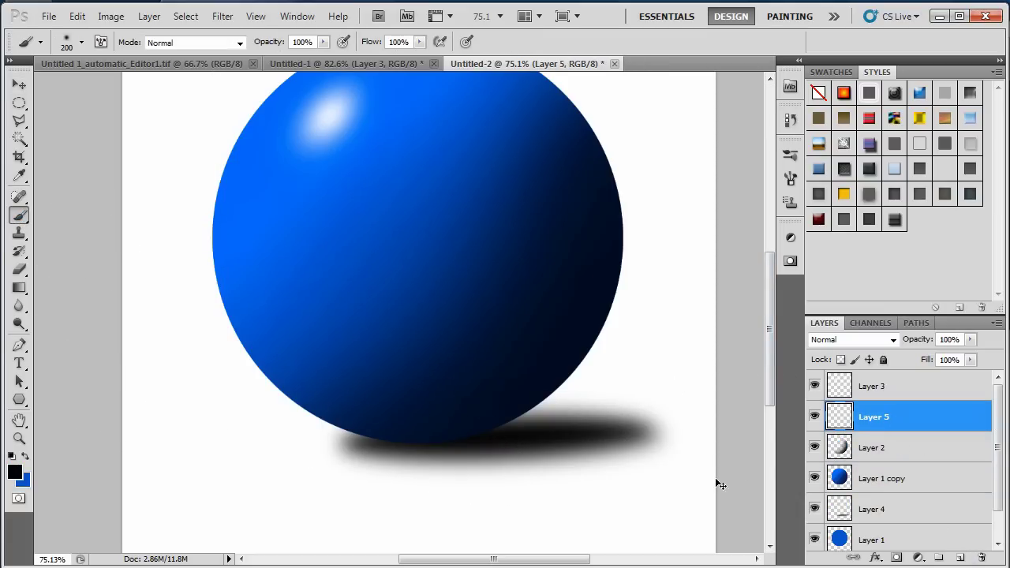
left_click(840, 478, "ctrl")
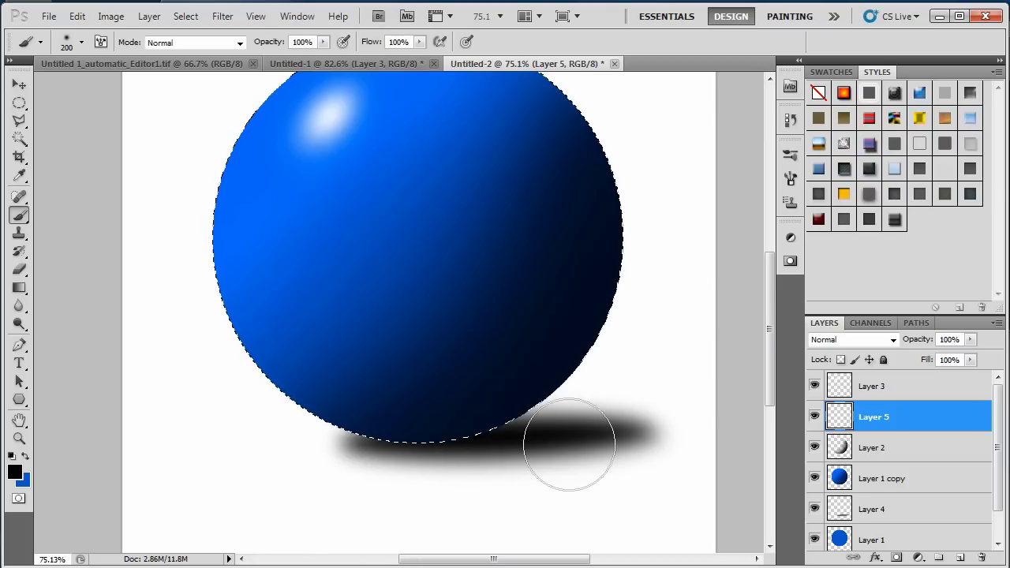
left_click_drag(519, 435, 592, 439)
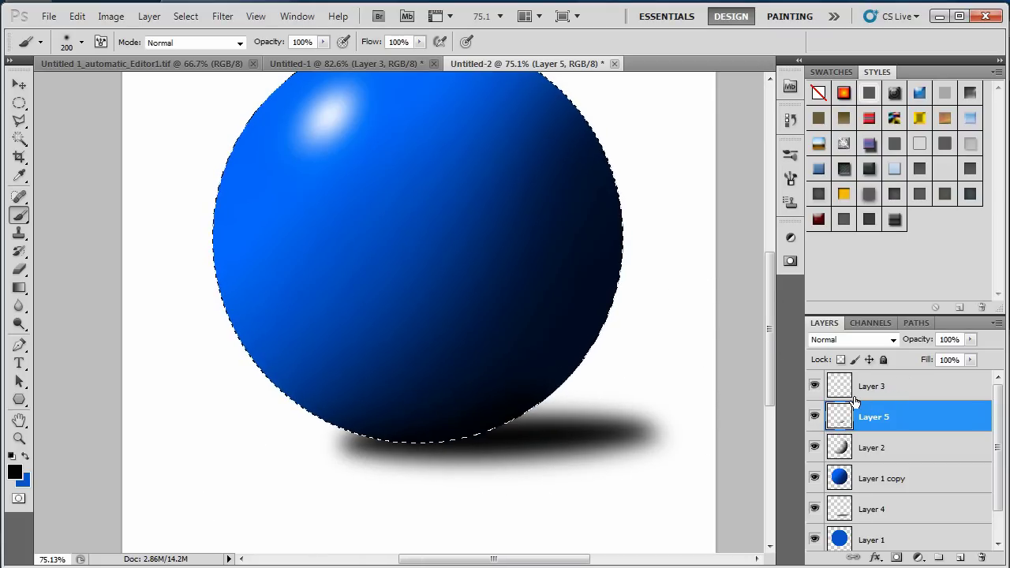
key("ctrl+d")
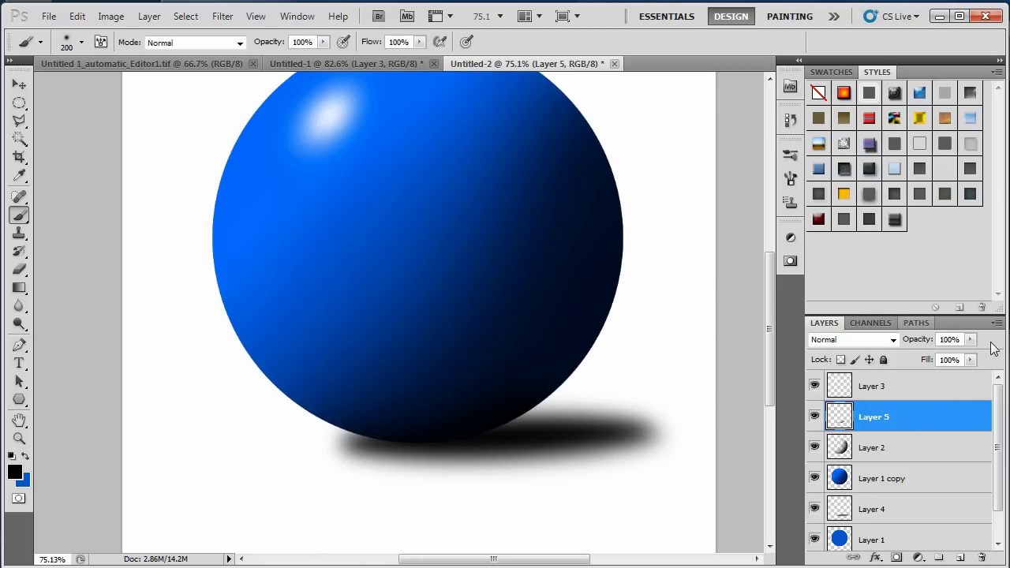
- Set the new shading layer's opacity to 85%
mouse_move(971, 339)
left_mouse_down()
mouse_move(974, 352)
mouse_move(946, 362)
mouse_move(965, 356)
left_mouse_up()
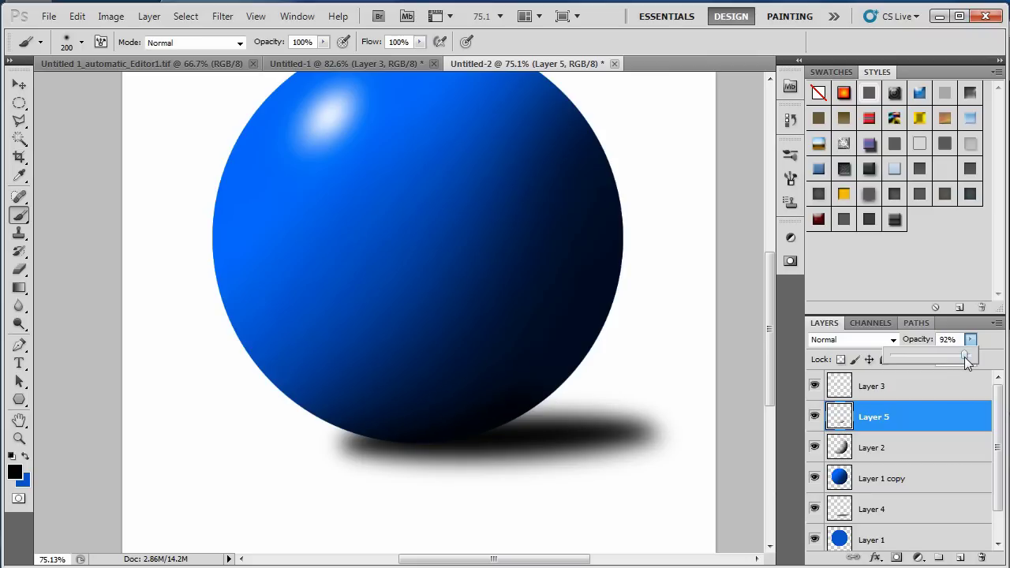
left_click(947, 339)
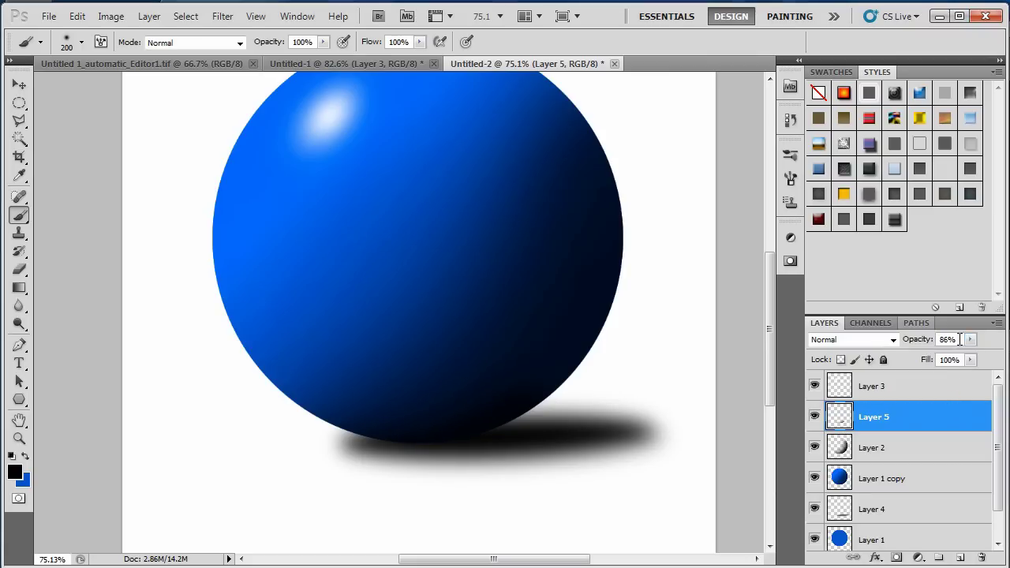
left_click(948, 340)
type("85")
key("Return")
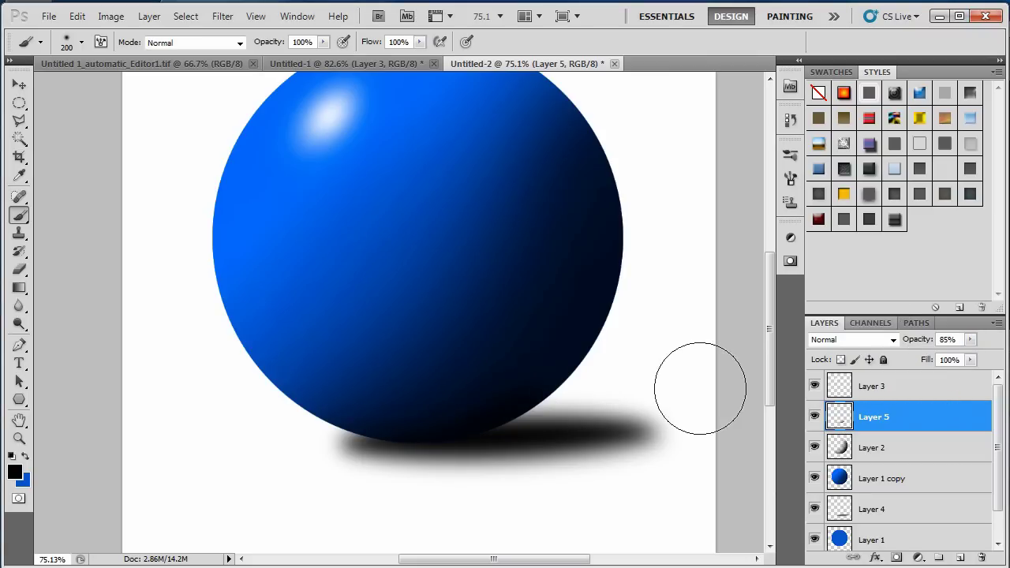
scroll(454, 375, "up", 3)
scroll(454, 375, "down", 3)
scroll(900, 465, "down", 2)
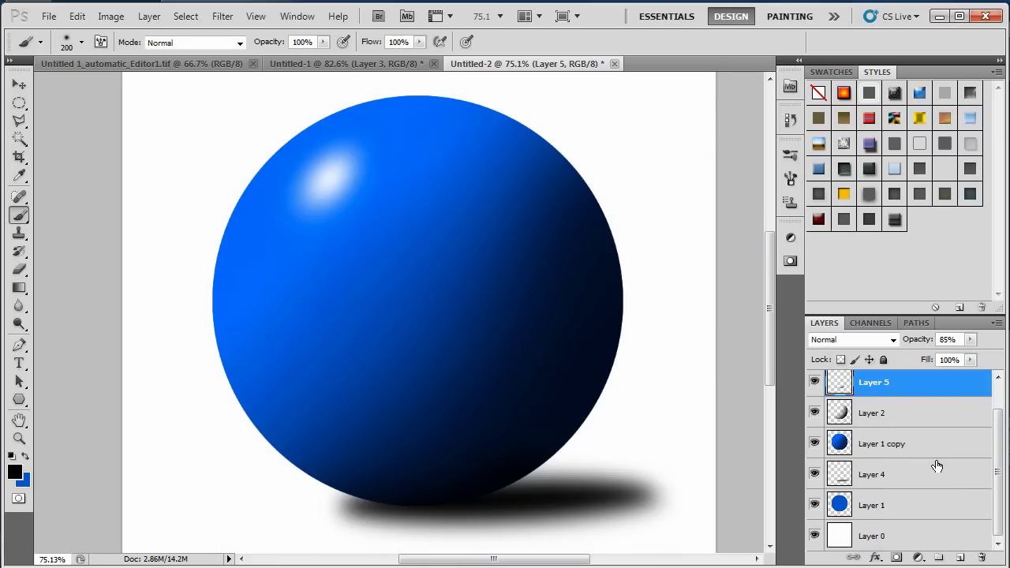
- Give Layer 0 a Gradient Overlay layer style with Reverse ticked
left_click(921, 535)
double_click(921, 535)
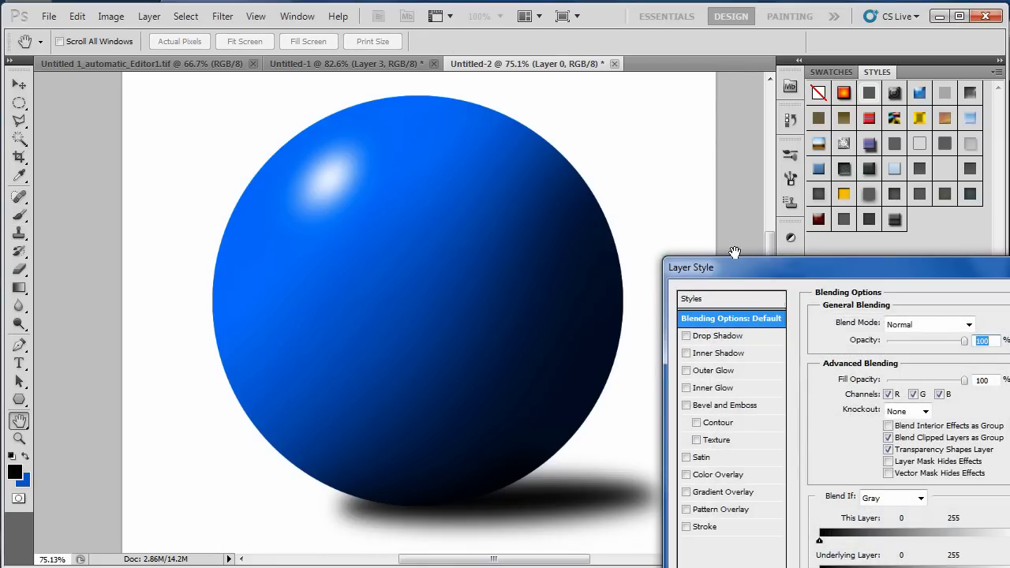
left_click_drag(735, 253, 592, 130)
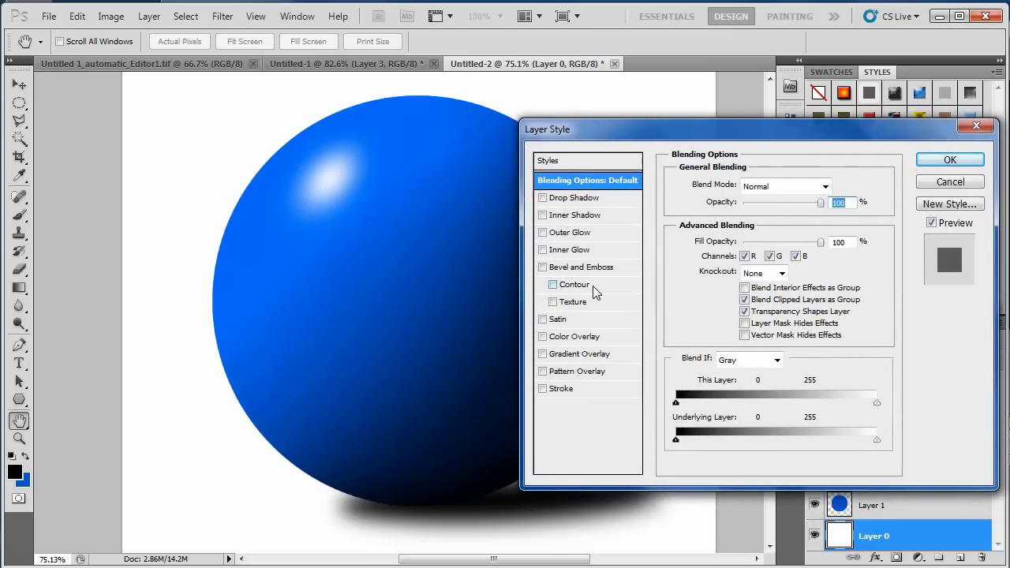
left_click(589, 338)
left_click(544, 337)
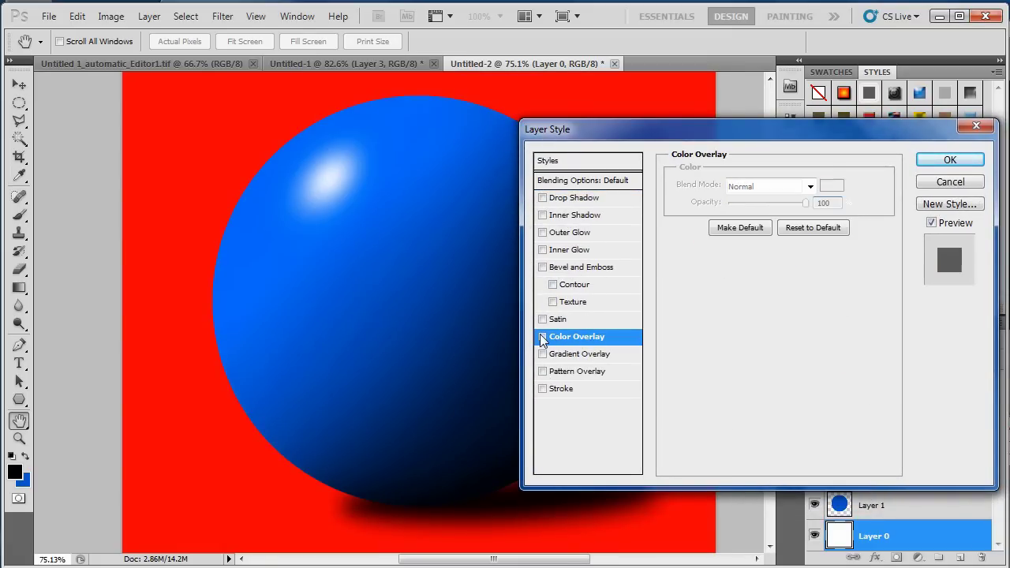
left_click(545, 355)
left_click(573, 356)
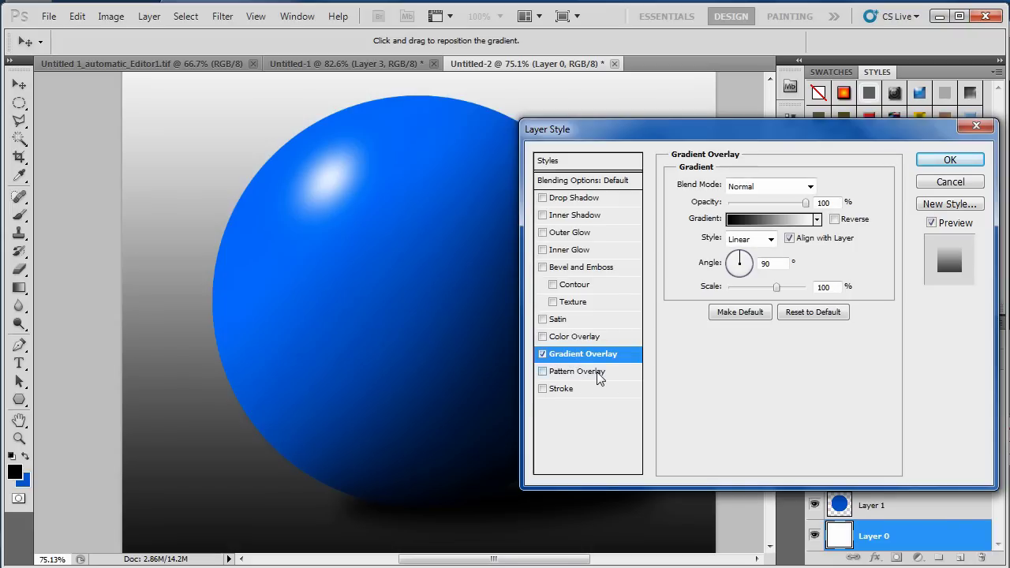
left_click(835, 219)
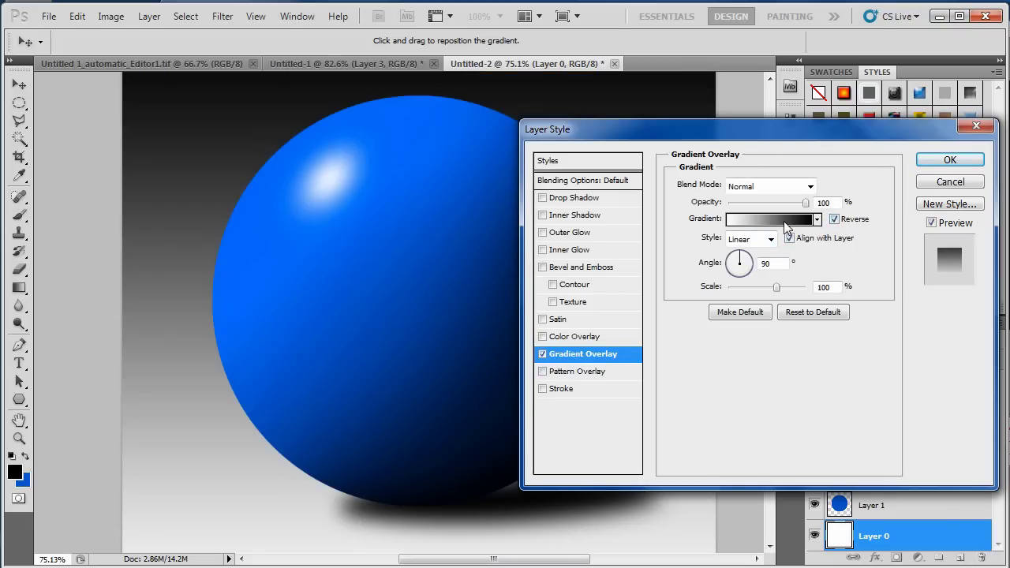
- Change the gradient's dark stop to mid grey, set Scale to 138%, and apply
left_click(769, 219)
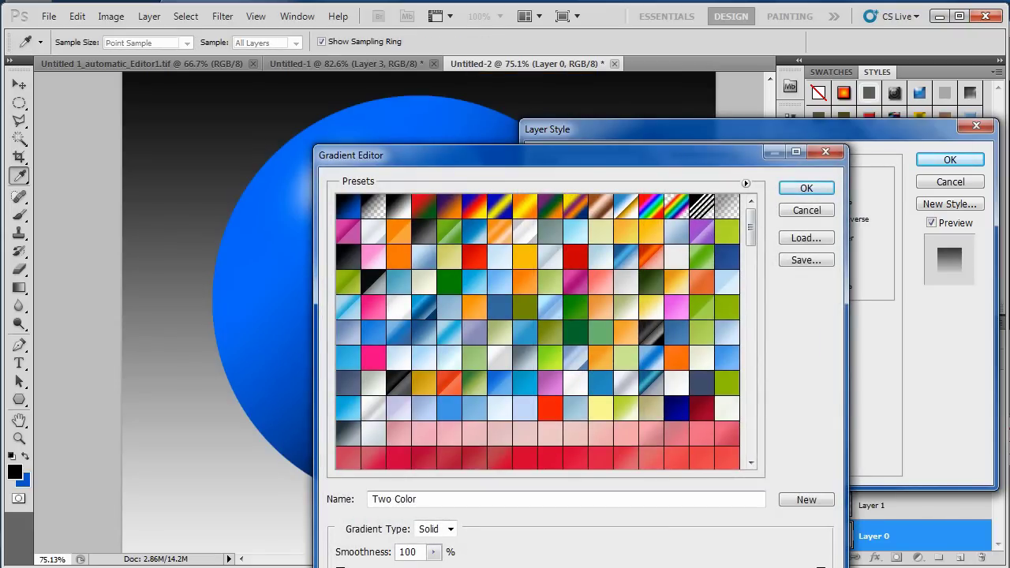
left_click_drag(491, 156, 432, 34)
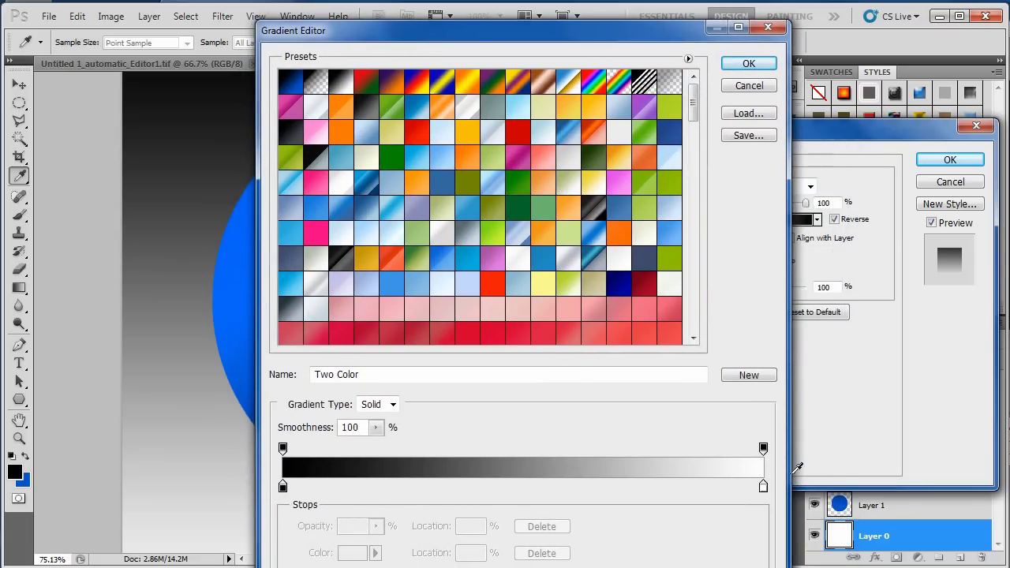
double_click(283, 487)
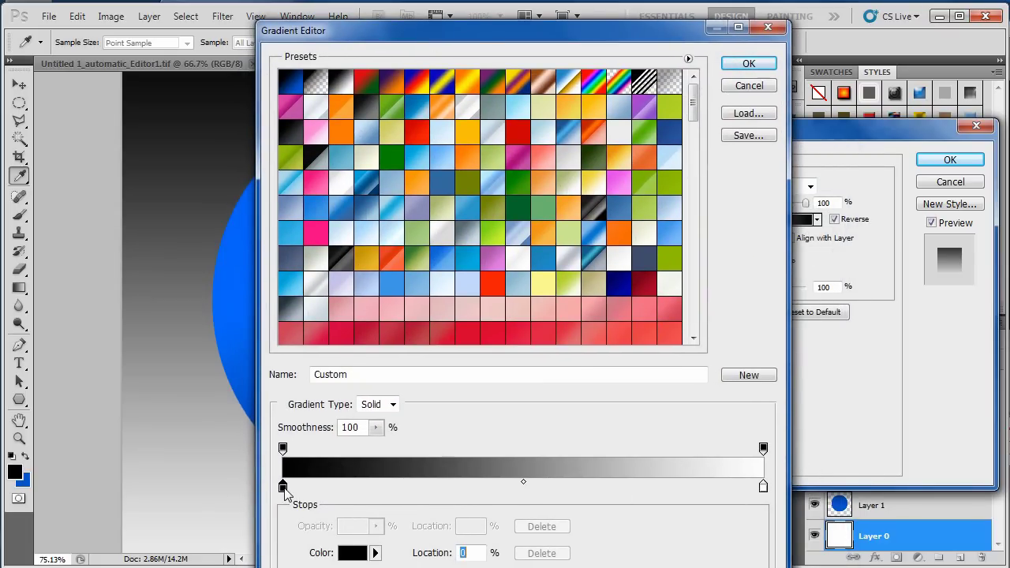
mouse_move(602, 386)
left_mouse_down()
mouse_move(479, 390)
mouse_move(464, 405)
left_mouse_up()
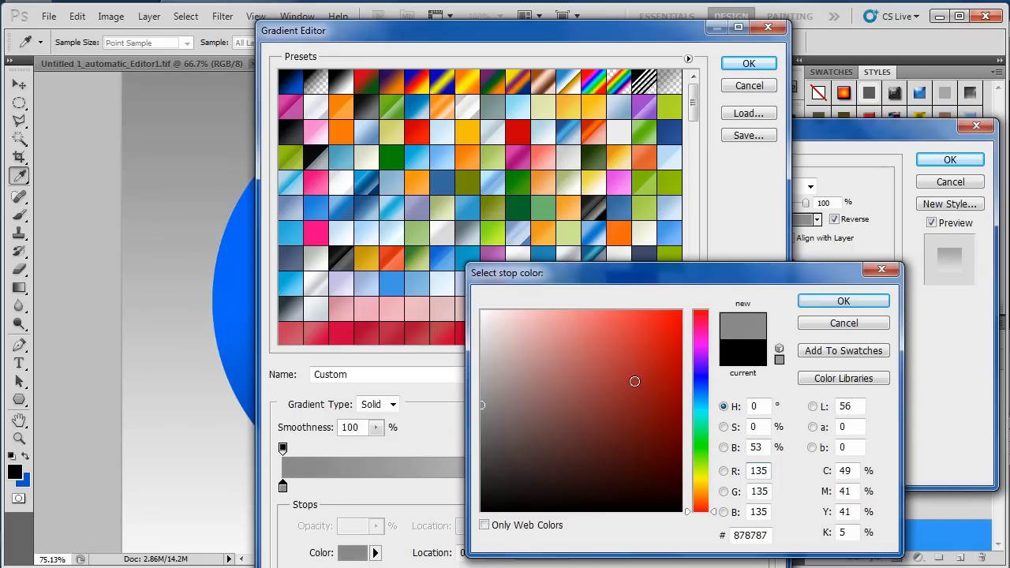
left_click(844, 305)
left_click(750, 64)
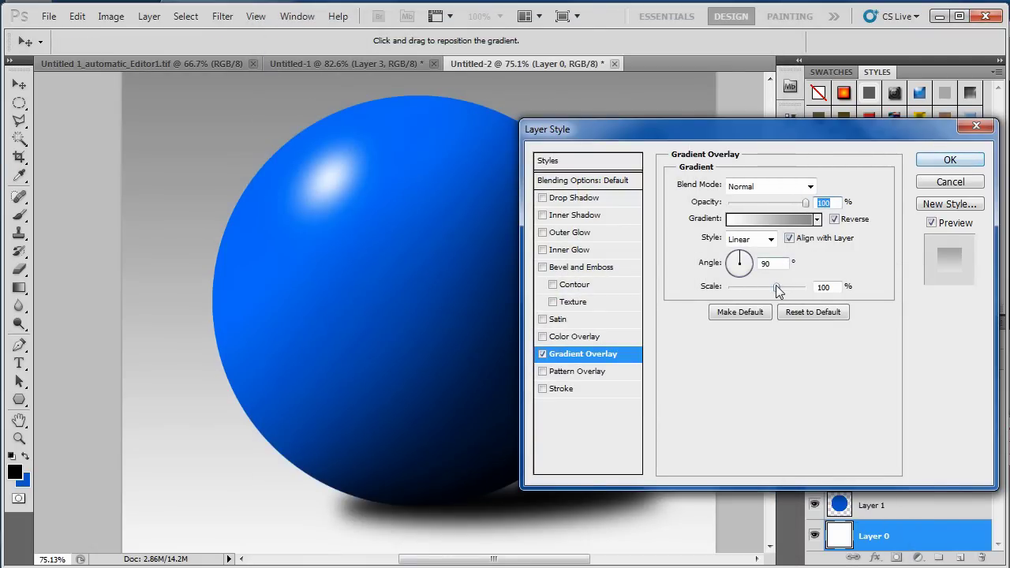
left_click_drag(777, 287, 798, 294)
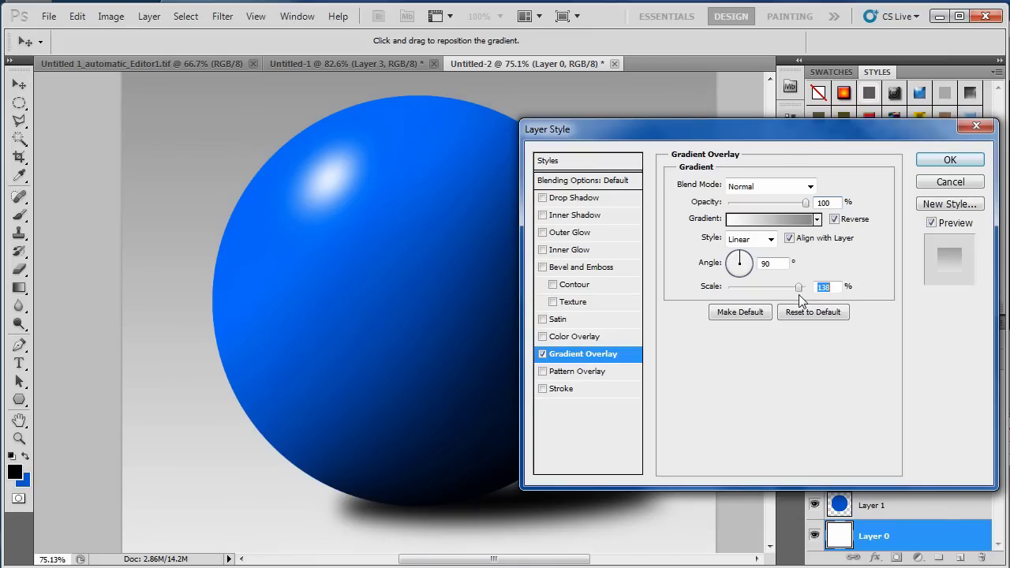
left_click(951, 159)
scroll(745, 244, "down", 3)
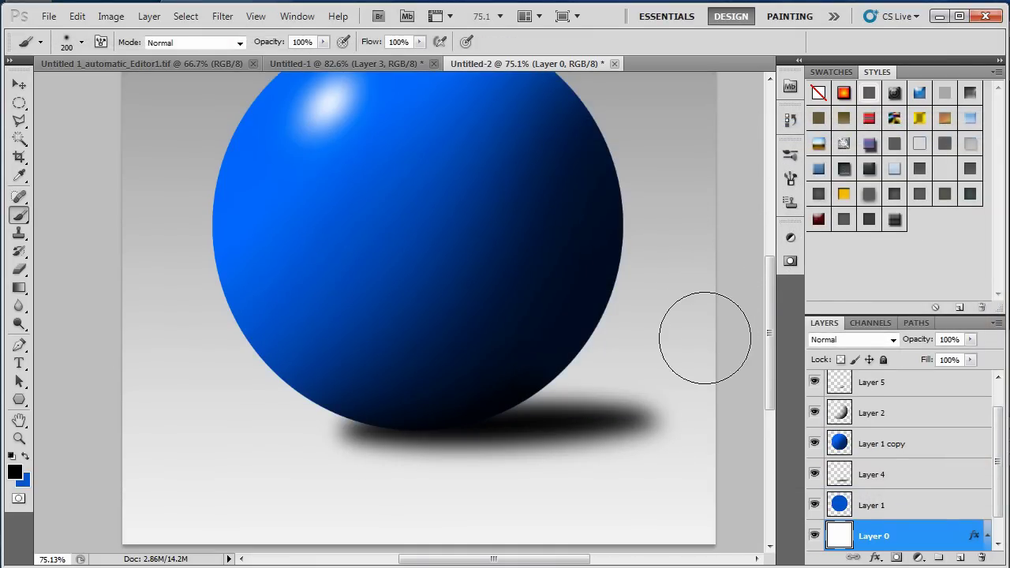
- Drag the flat blue Layer 1 above all other layers in the Layers panel
scroll(699, 355, "up", 3)
scroll(698, 355, "up", 2)
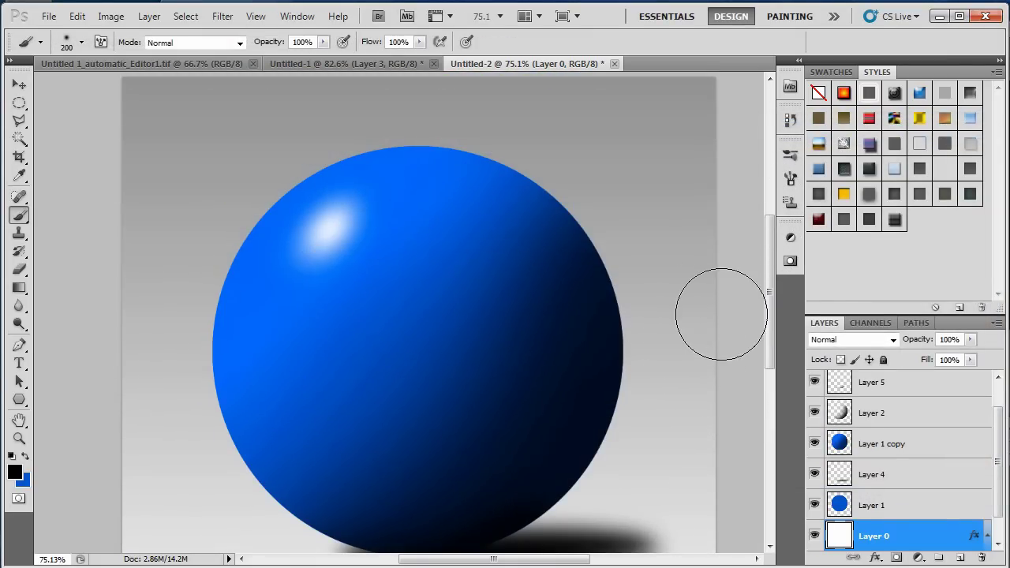
scroll(652, 306, "down", 3)
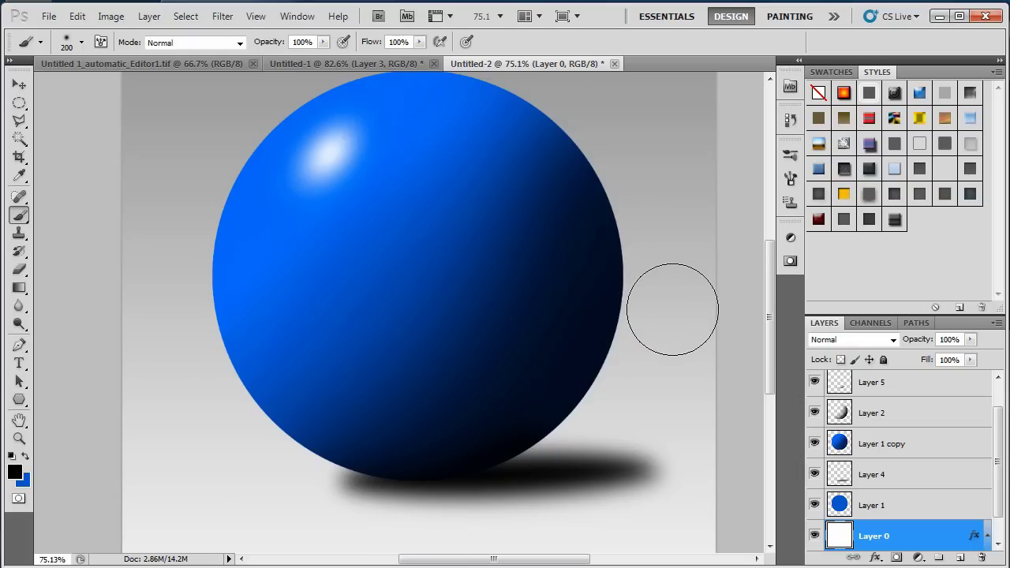
scroll(649, 328, "up", 3)
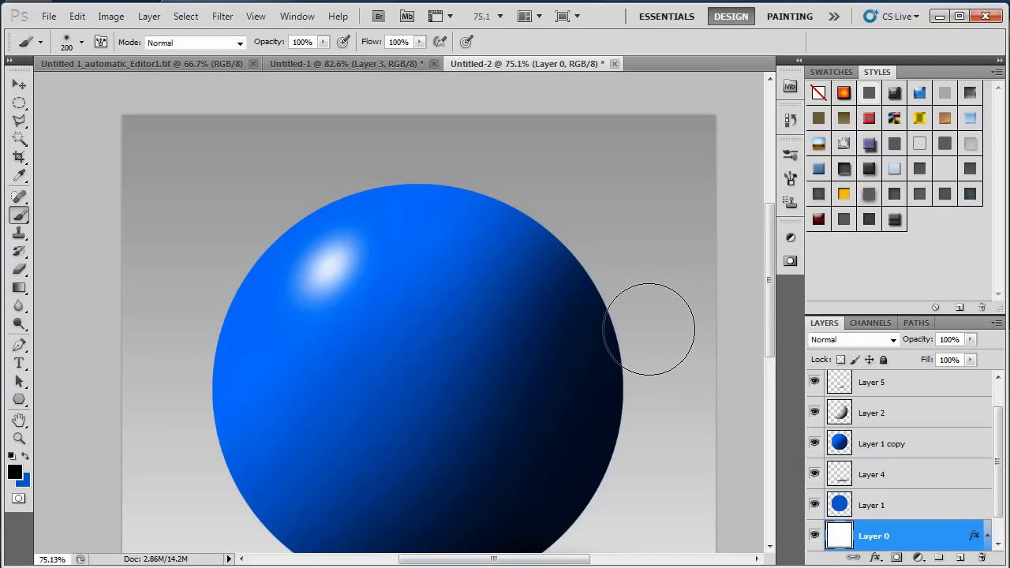
scroll(649, 328, "down", 1)
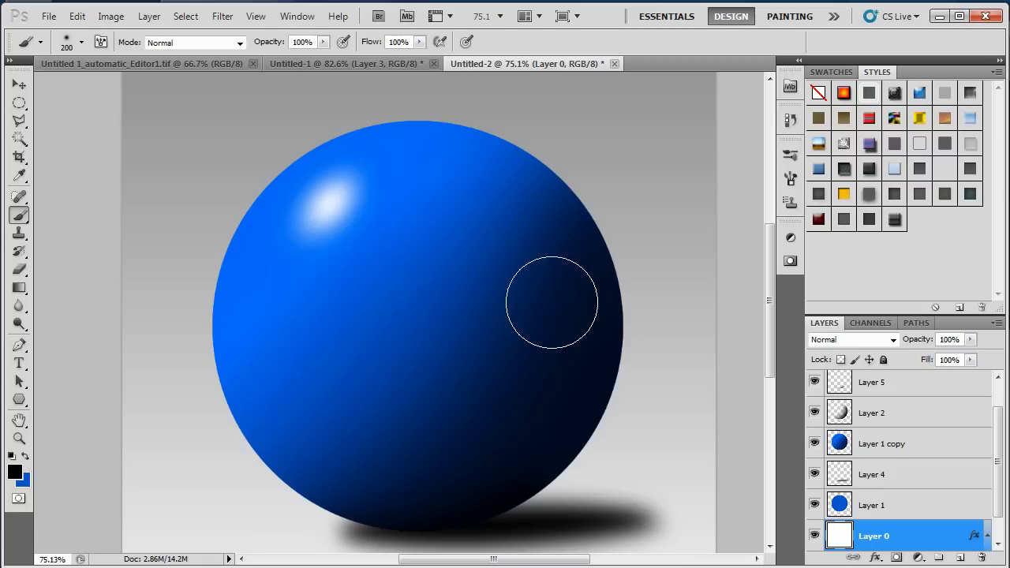
mouse_move(908, 510)
left_mouse_down()
mouse_move(930, 466)
mouse_move(937, 384)
mouse_move(927, 398)
left_mouse_up()
left_click_drag(913, 445, 912, 386)
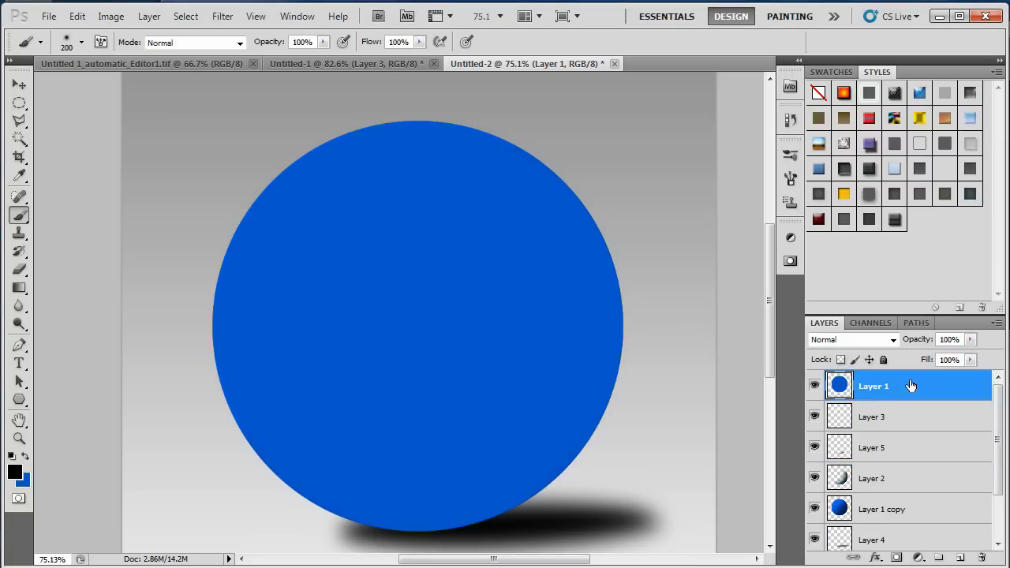
- Toggle Layer 1's visibility to compare, leaving it hidden so the shaded sphere shows
left_click(814, 389)
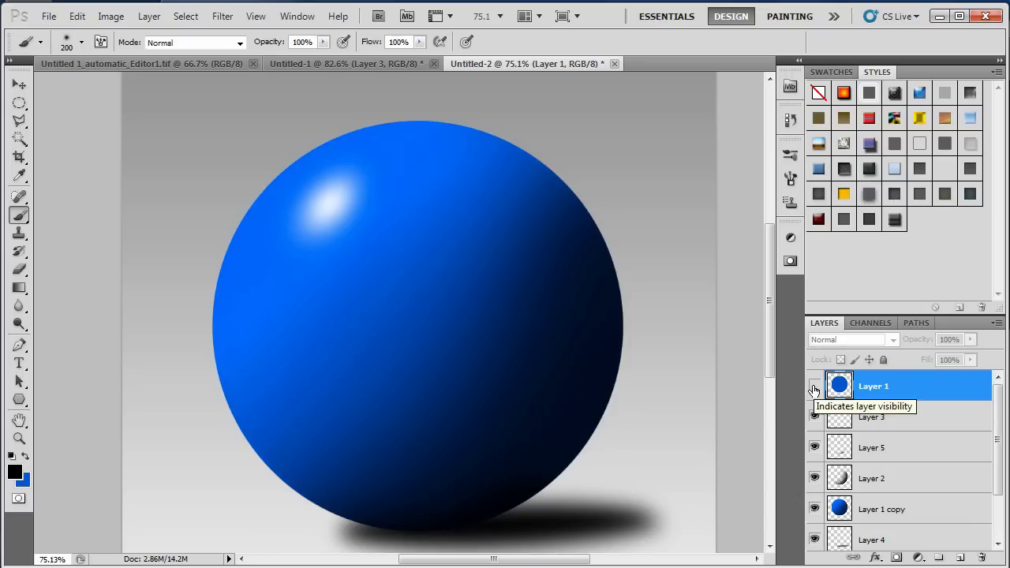
left_click(814, 386)
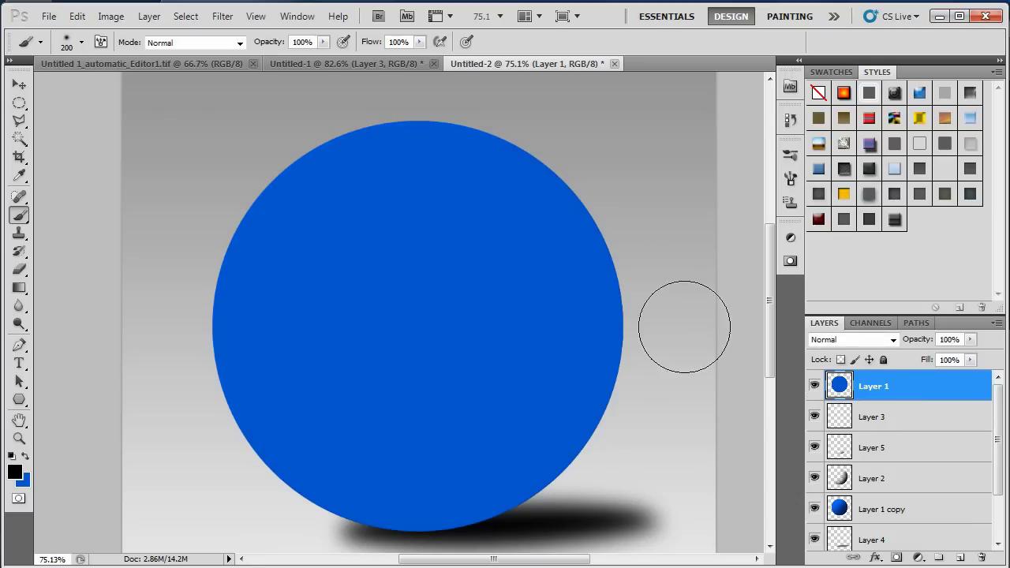
left_click(816, 387)
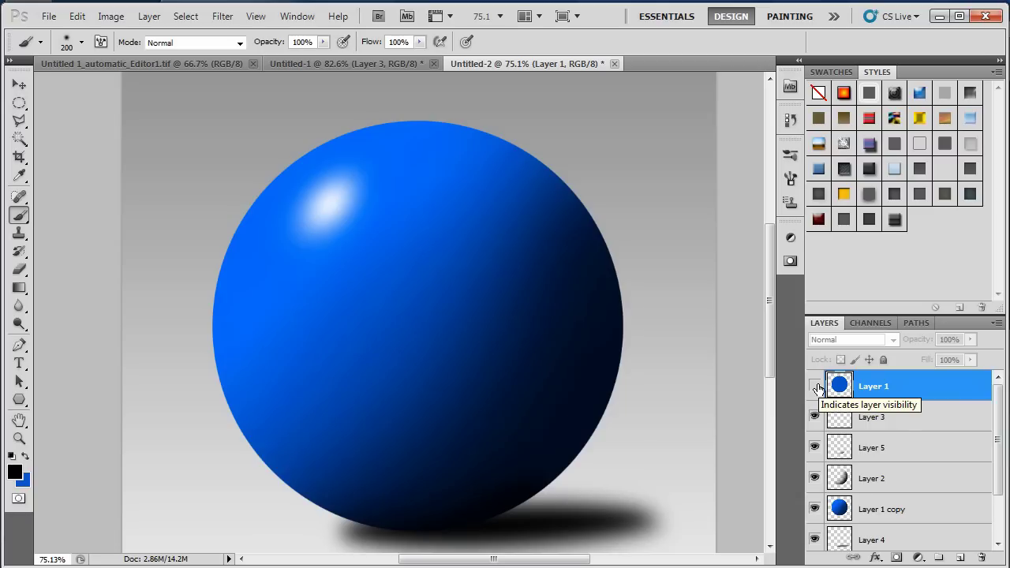
scroll(593, 333, "down", 2)
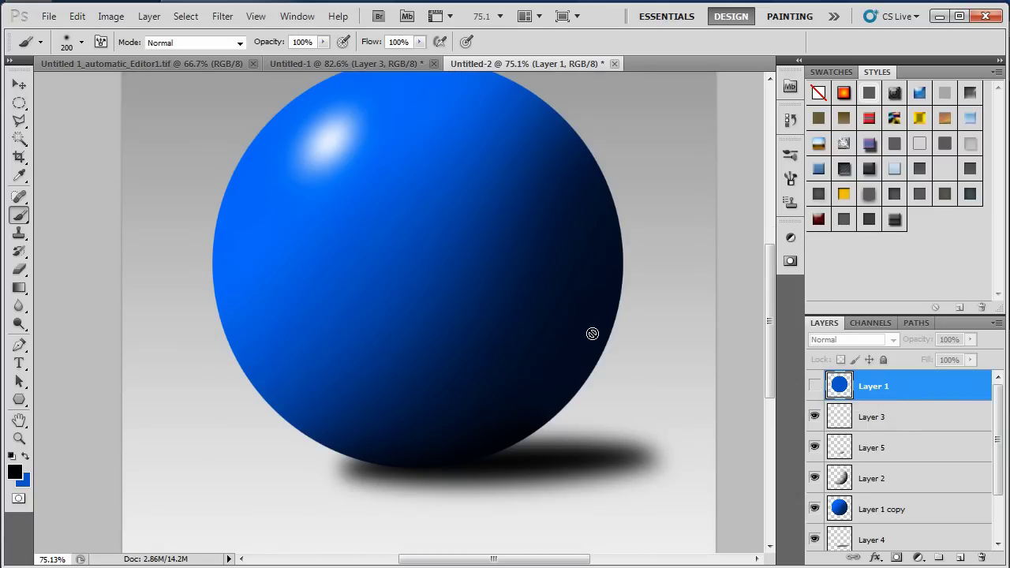
scroll(593, 333, "down", 2)
scroll(593, 333, "up", 4)
scroll(593, 333, "up", 2)
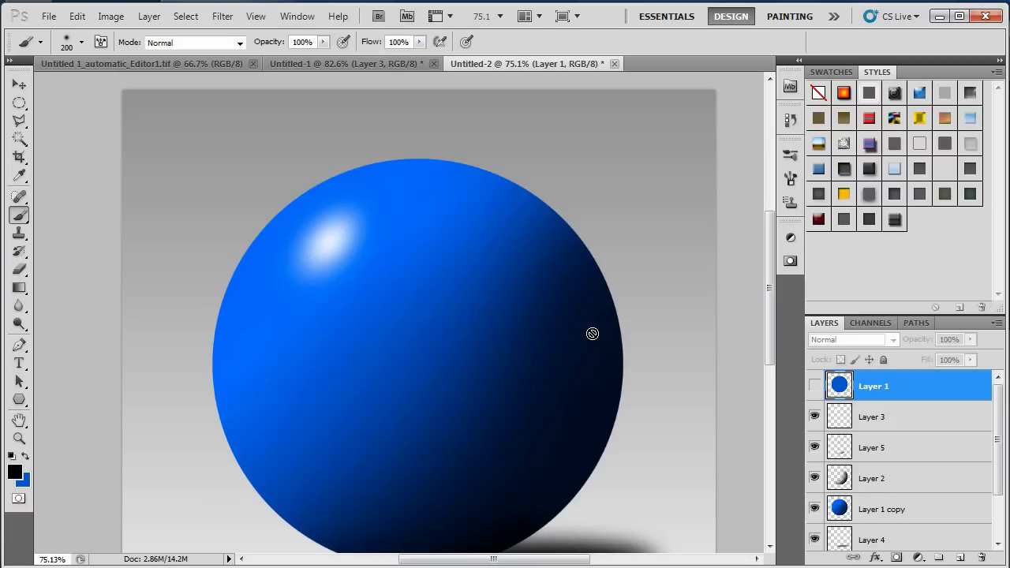
scroll(593, 334, "down", 2)
scroll(716, 338, "down", 1)
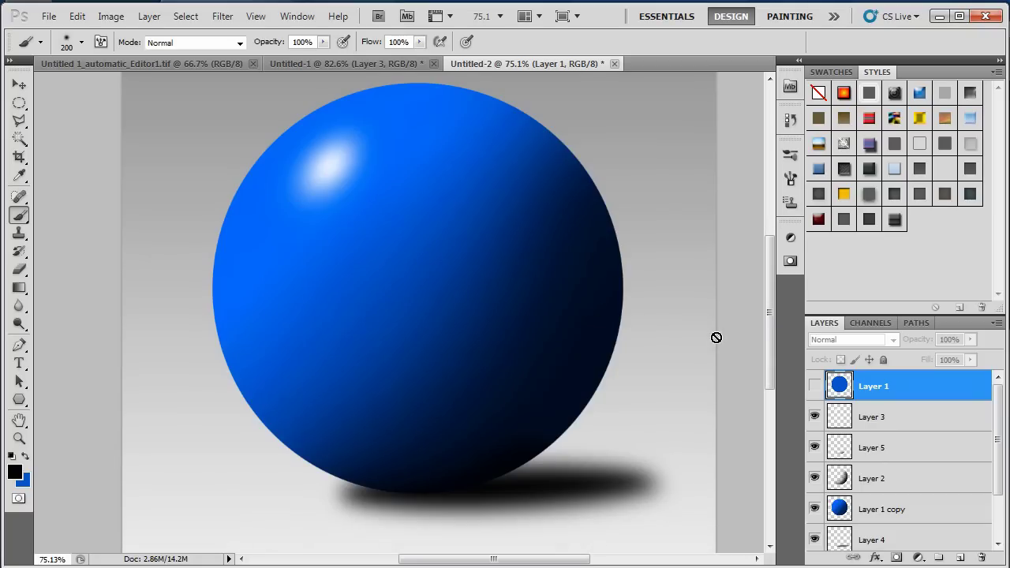